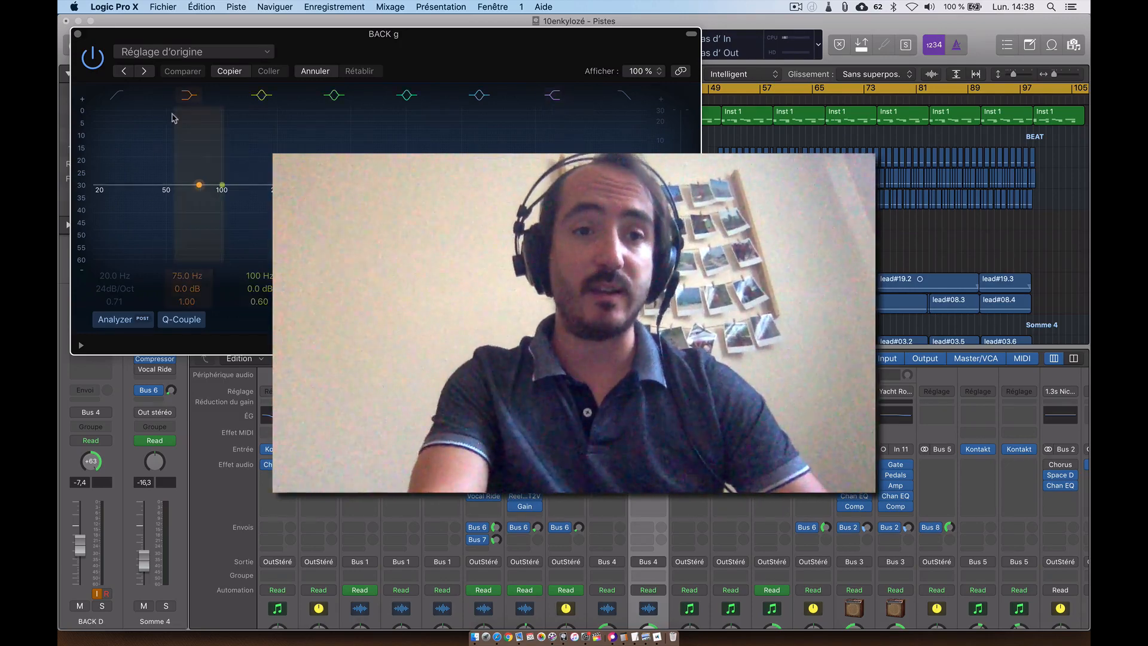
Try a low-cut filter at 104 Hz in the BACK g channel's equalizer and switch it off again
click(111, 100)
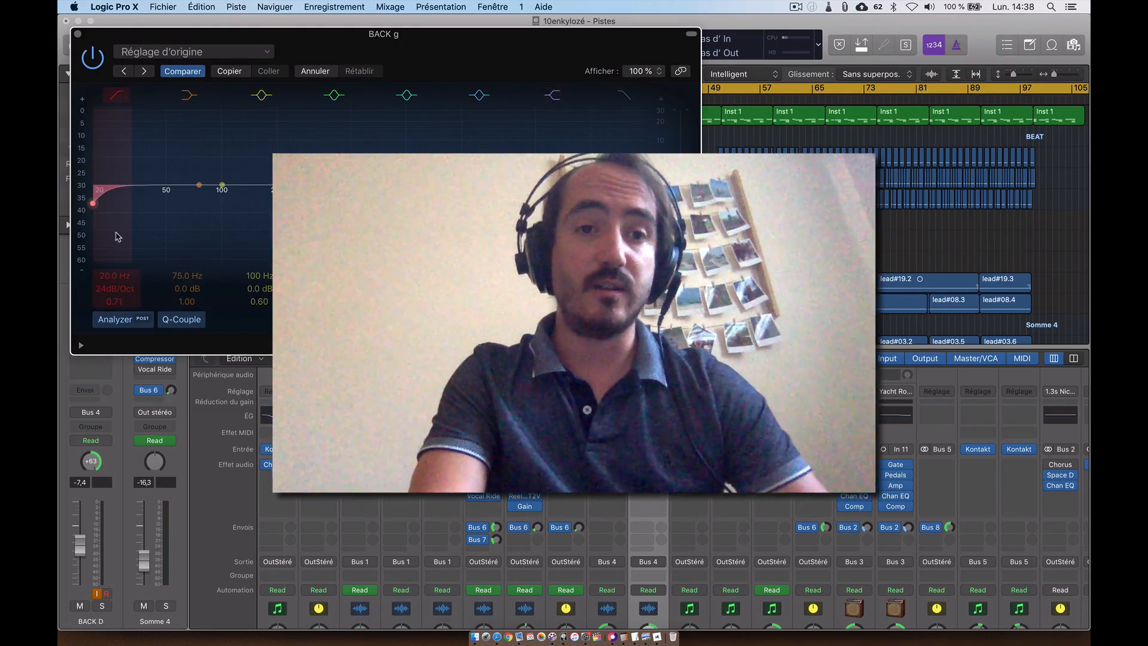
drag(95, 205, 233, 207)
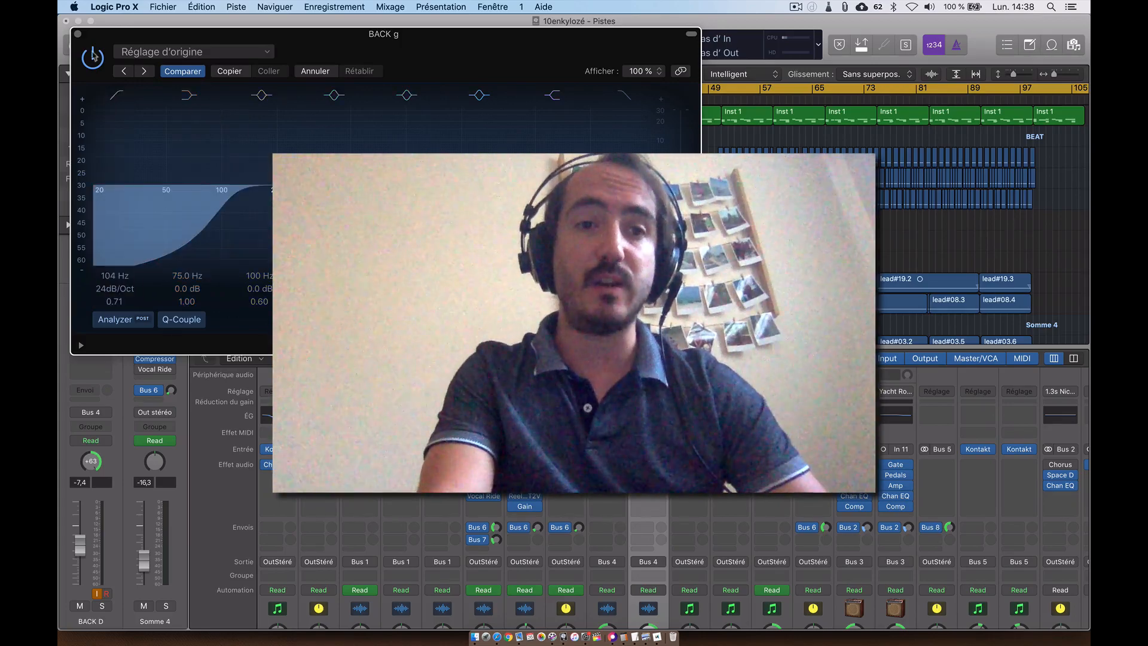
click(117, 94)
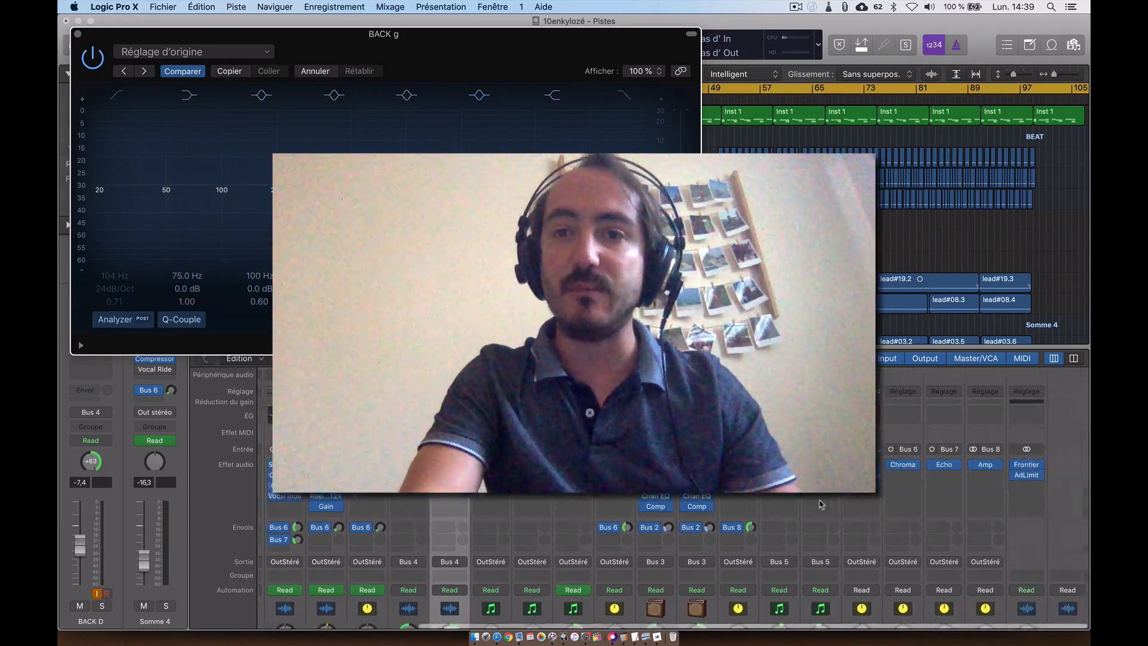
Play the song, try a +24 dB gain in the guits equalizer, and reset the gain to 0 dB
scroll(821, 504, down, 10)
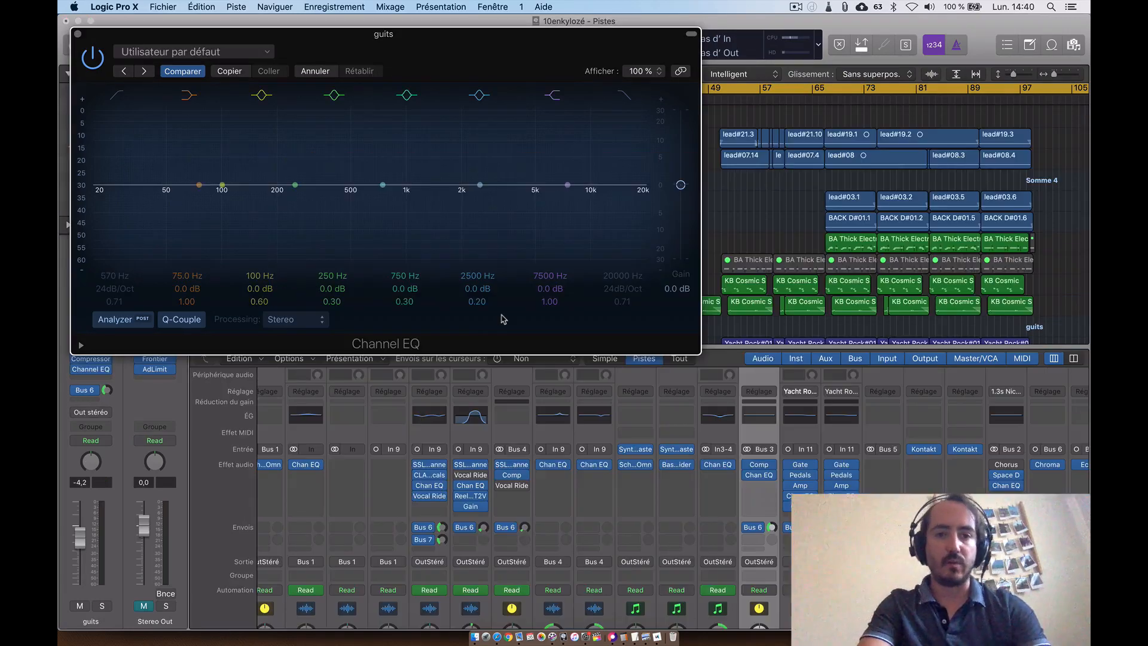
key(space)
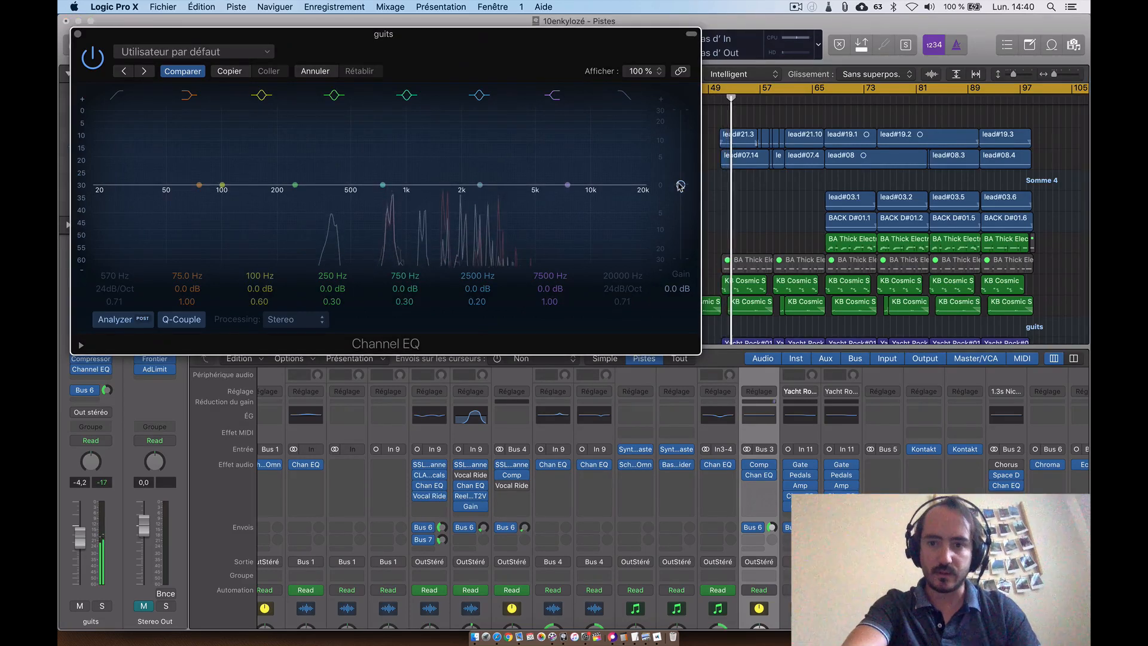
drag(681, 186, 685, 99)
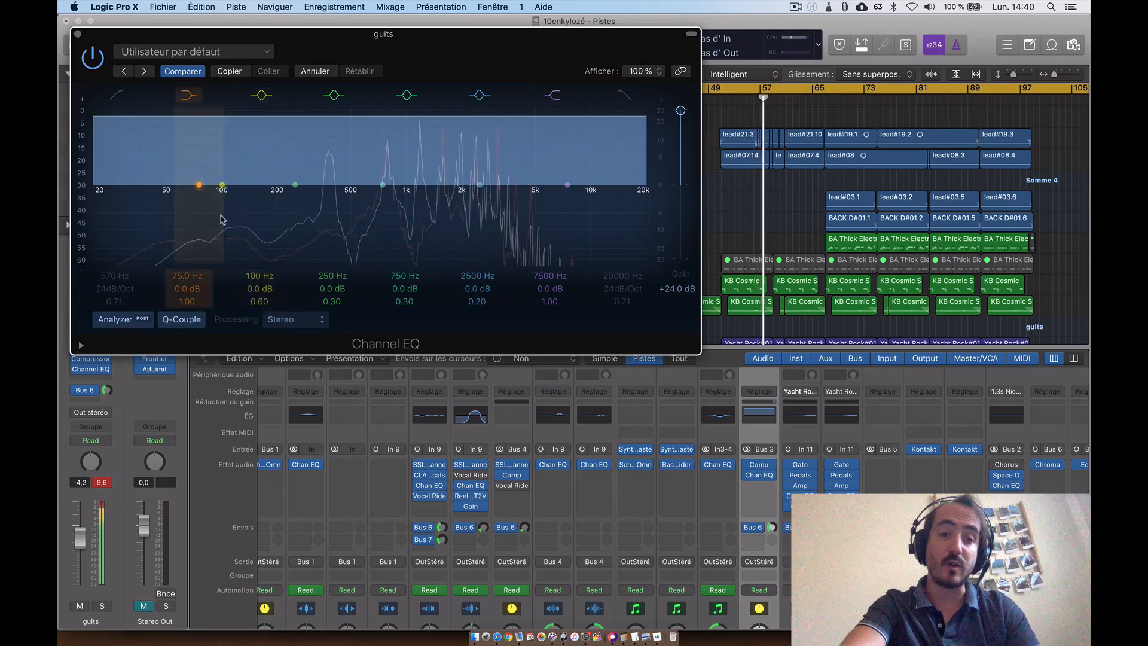
alt+click(682, 110)
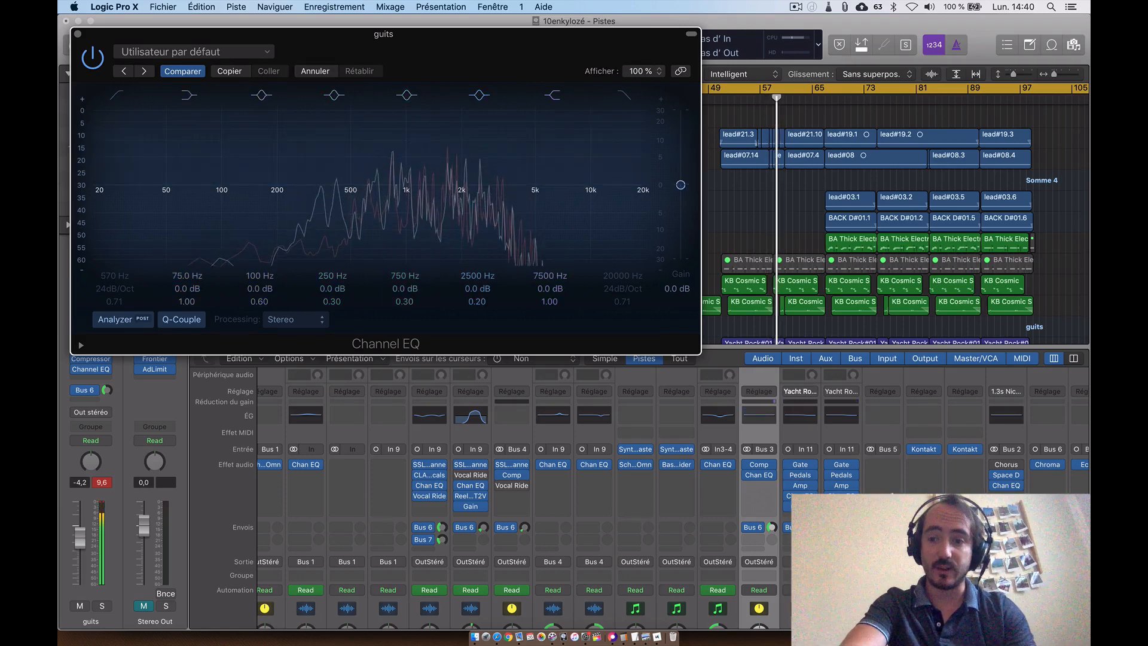
Solo the guits channel and unmute the Stereo Out
scroll(786, 584, down, 10)
click(768, 596)
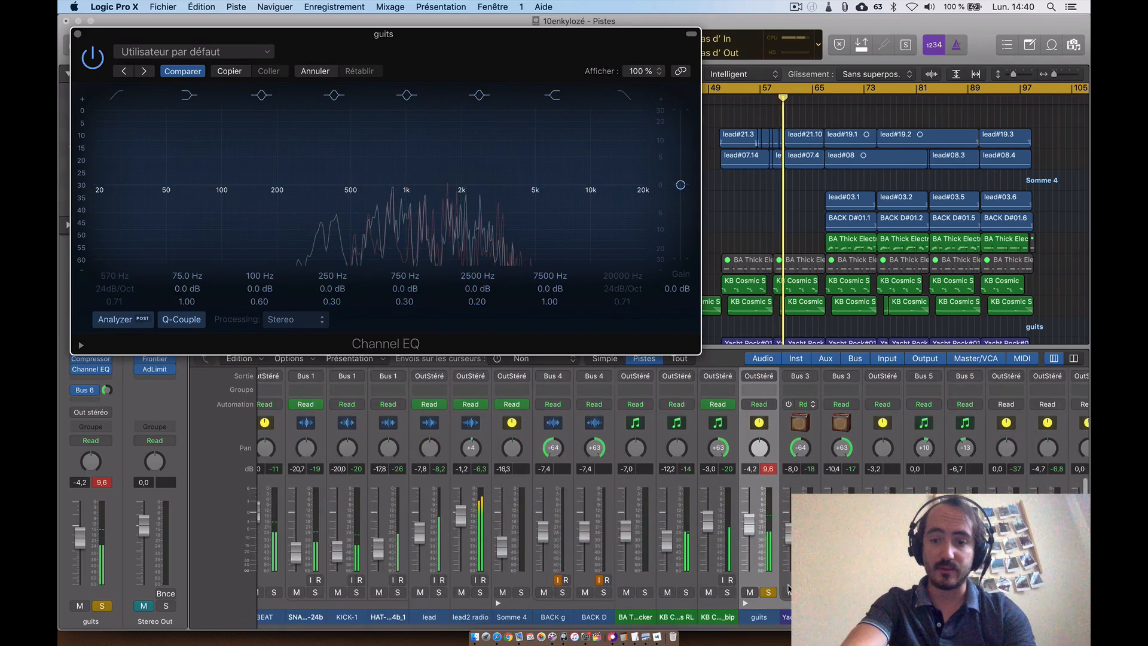
scroll(526, 568, right, 5)
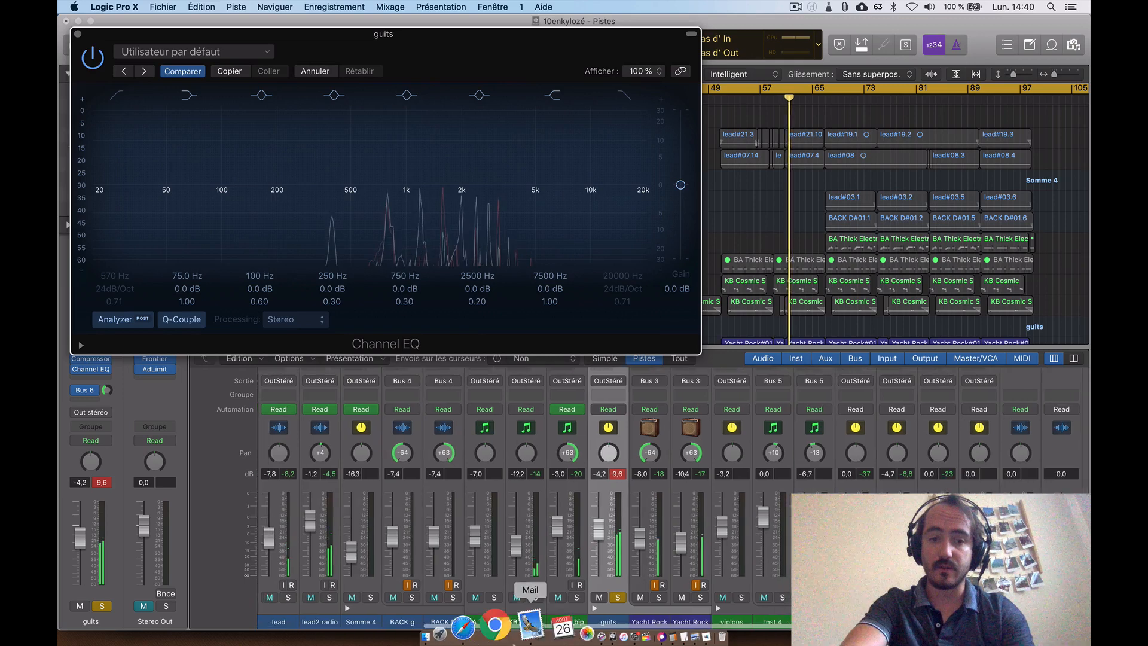
click(144, 605)
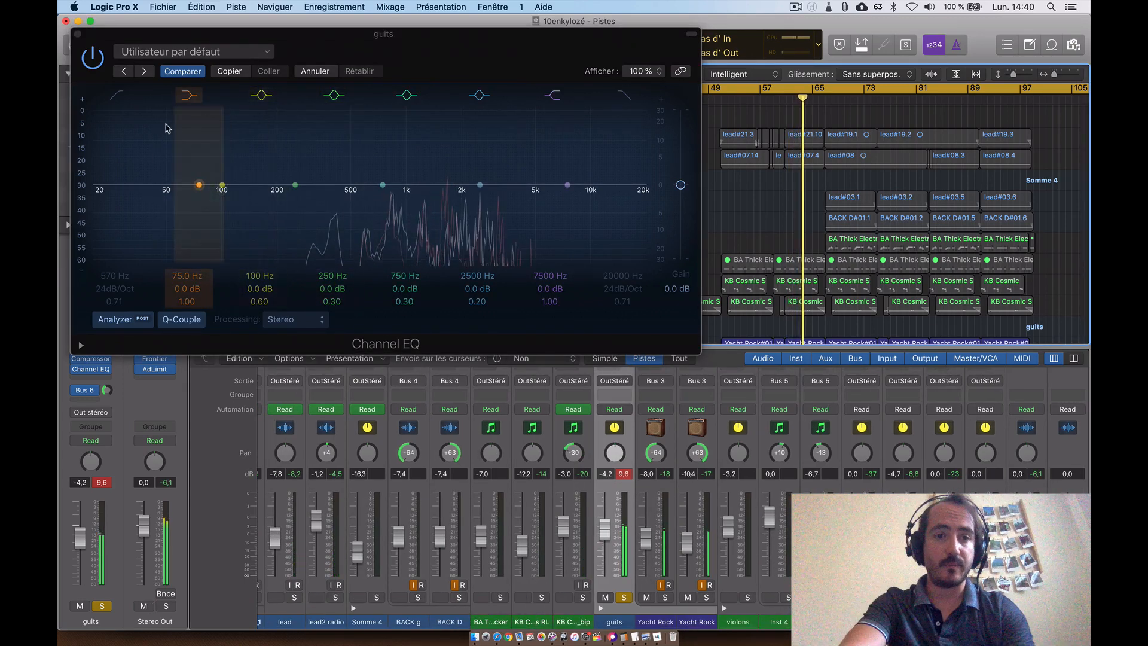
Enable the low-cut filter in the guits equalizer and lower its cutoff to 88 Hz with a 48 dB/Oct slope
click(115, 97)
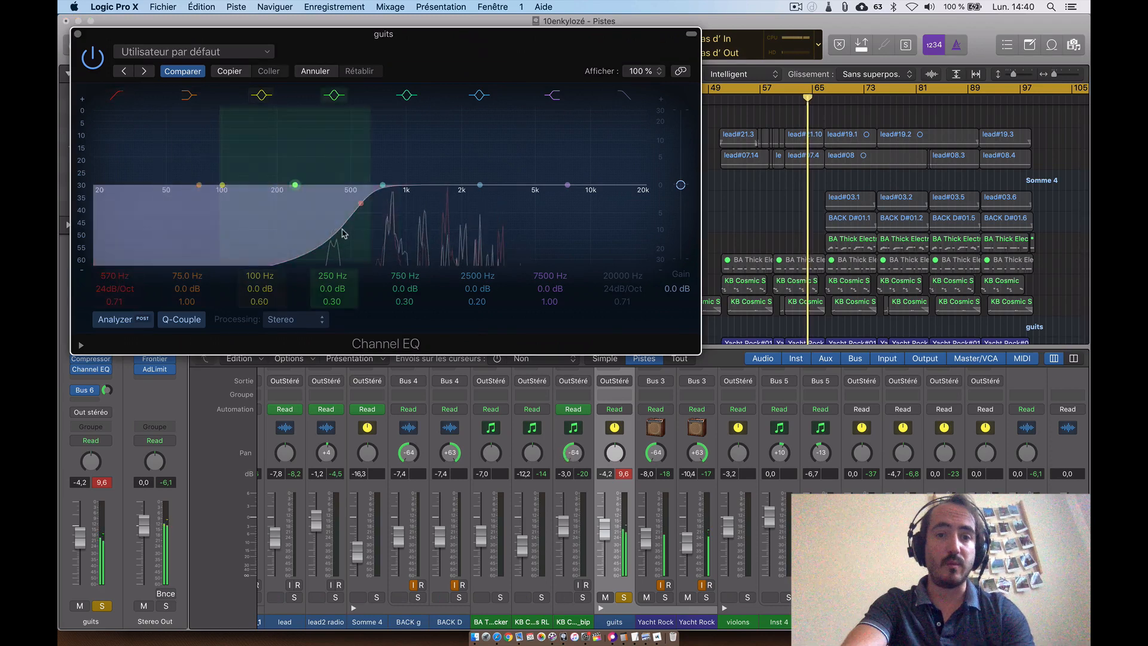
drag(359, 226, 221, 201)
key(space)
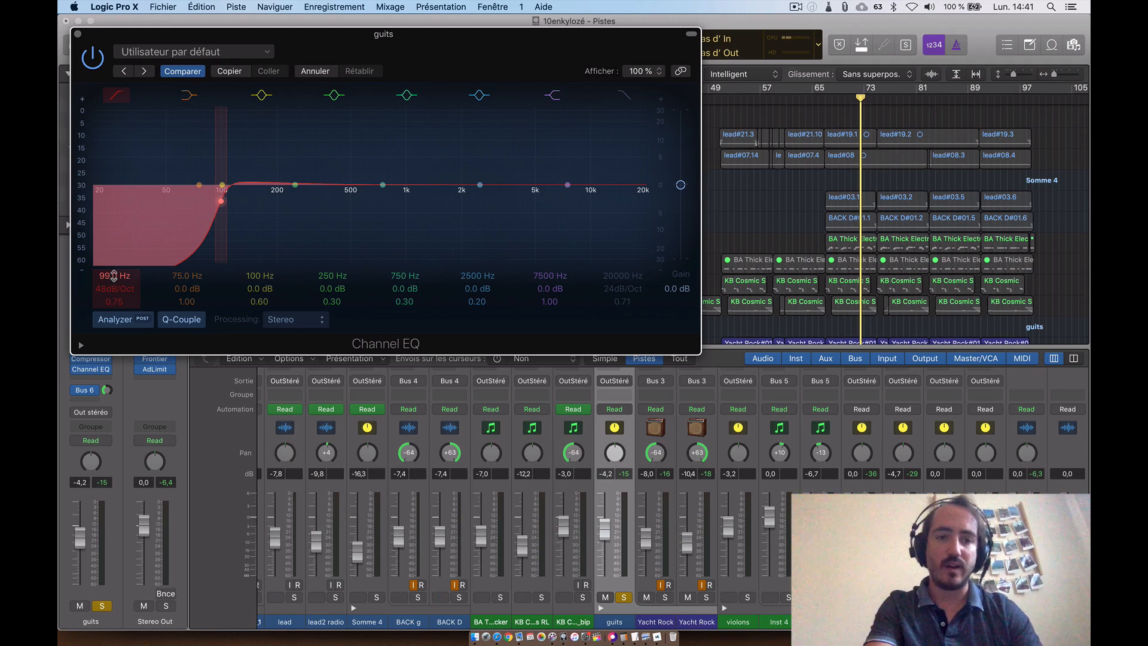
mouse_move(109, 276)
mouse_down()
mouse_move(109, 261)
mouse_move(109, 280)
mouse_up()
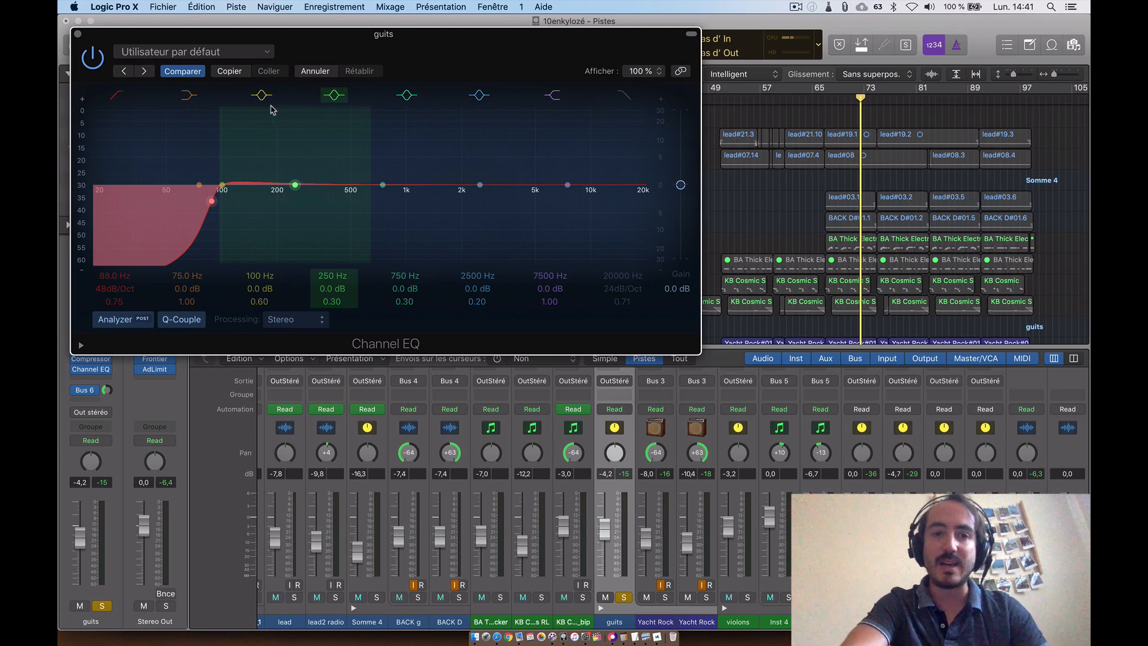
Replace the low cut with a high-cut filter at 48 dB/Oct and lower its cutoff to 65 Hz during playback
click(117, 96)
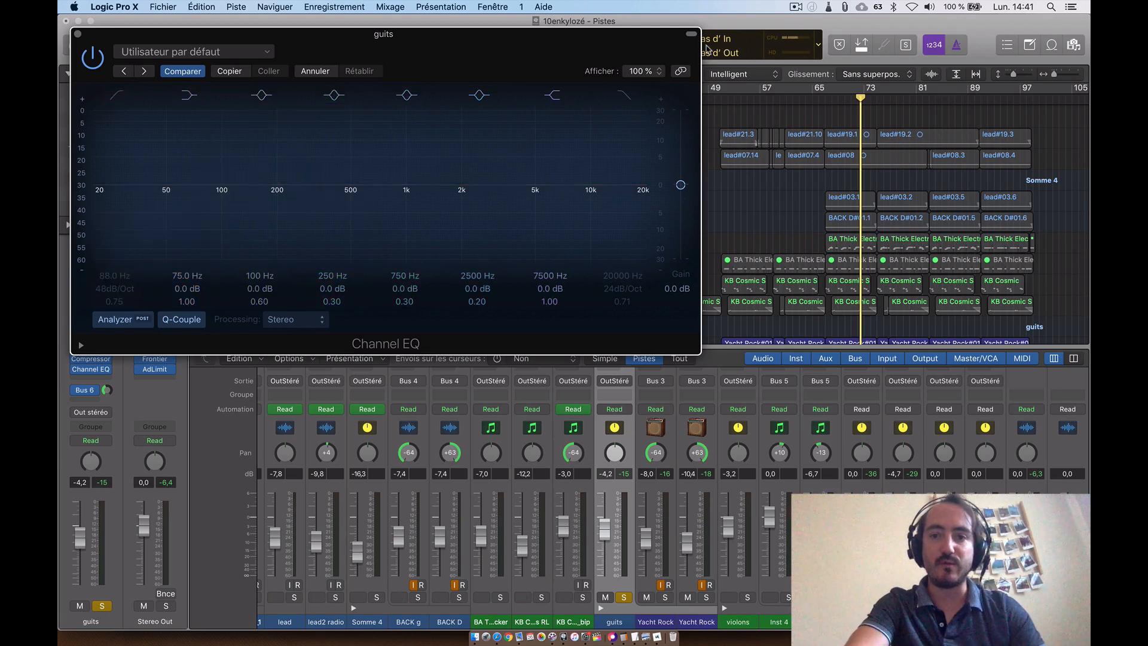
click(624, 95)
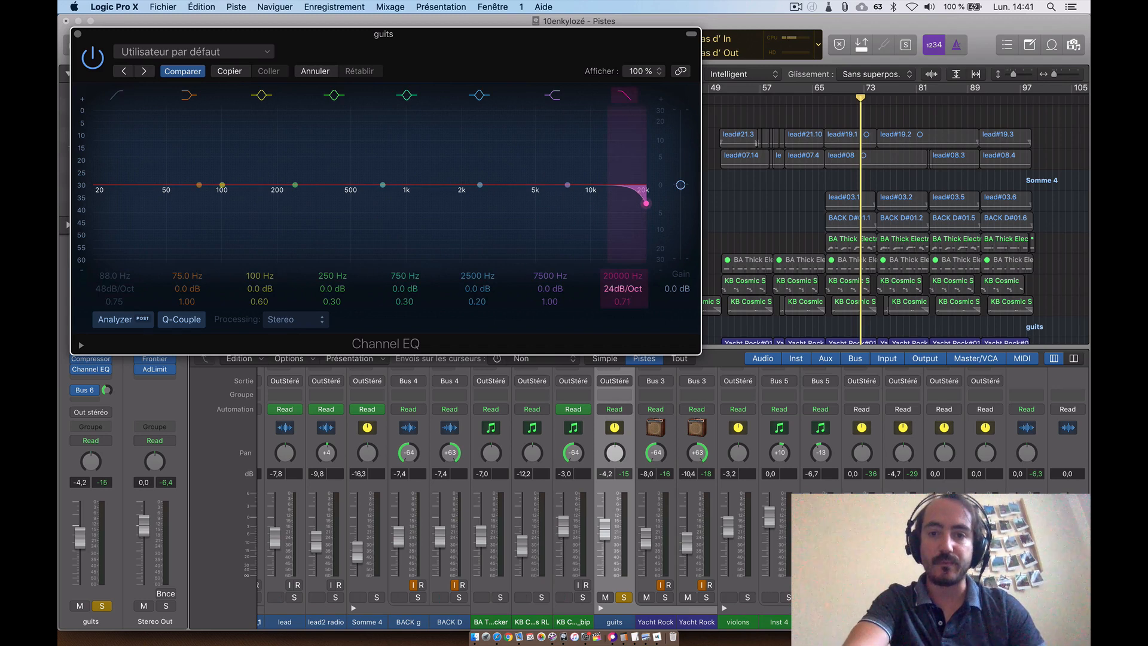
drag(613, 287, 613, 278)
drag(642, 213, 253, 247)
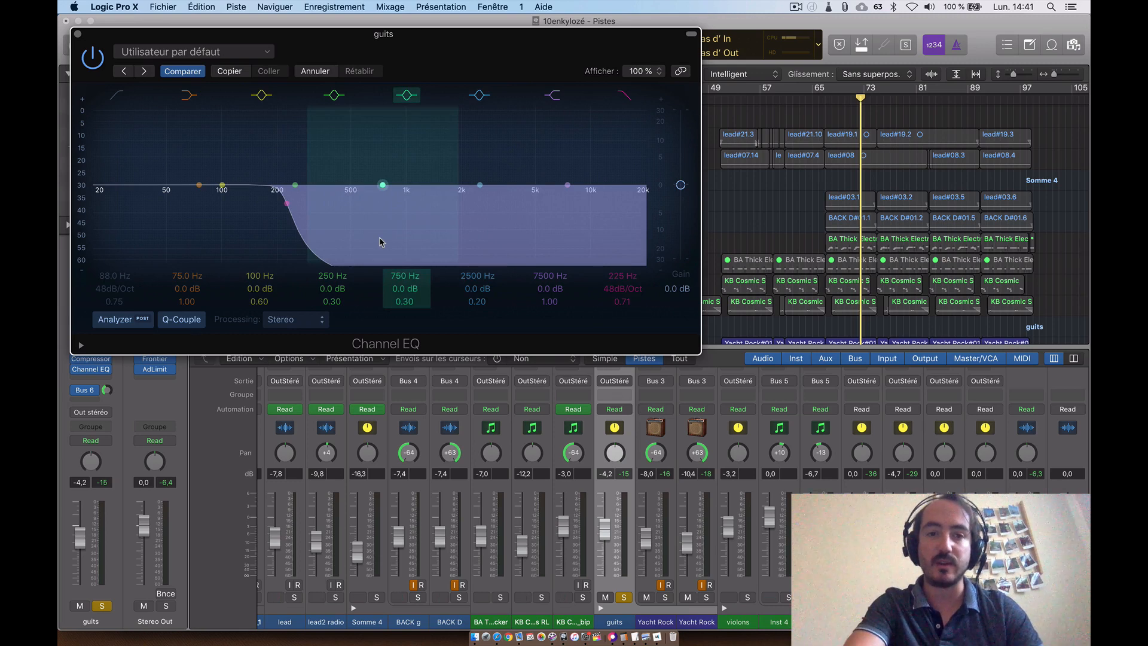
key(space)
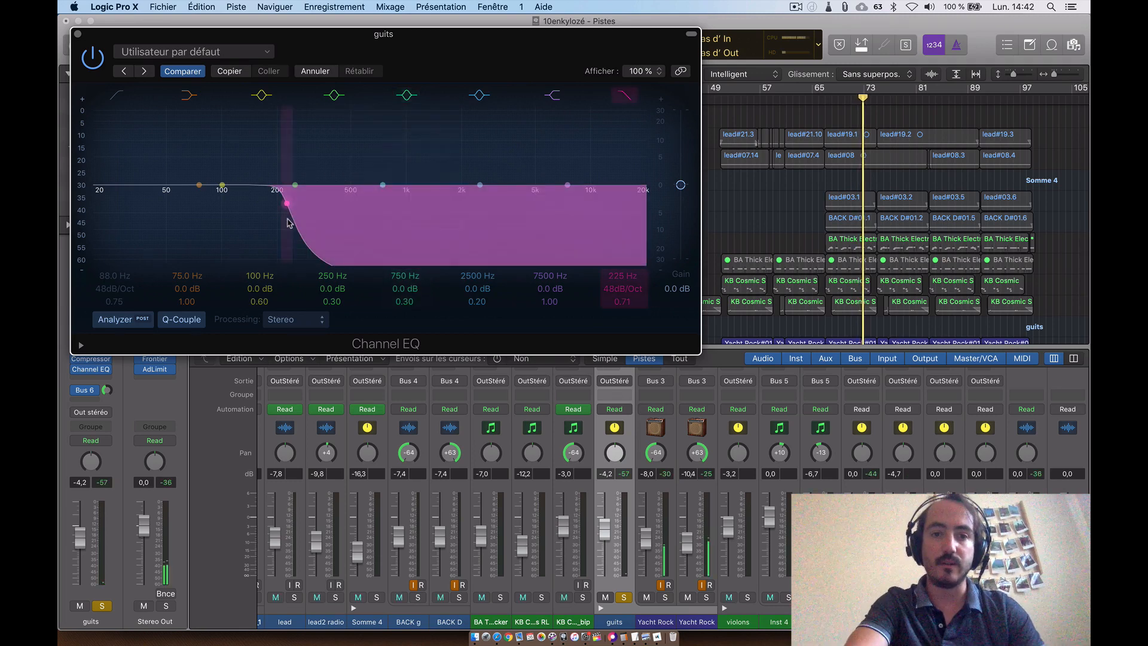
drag(287, 223, 183, 212)
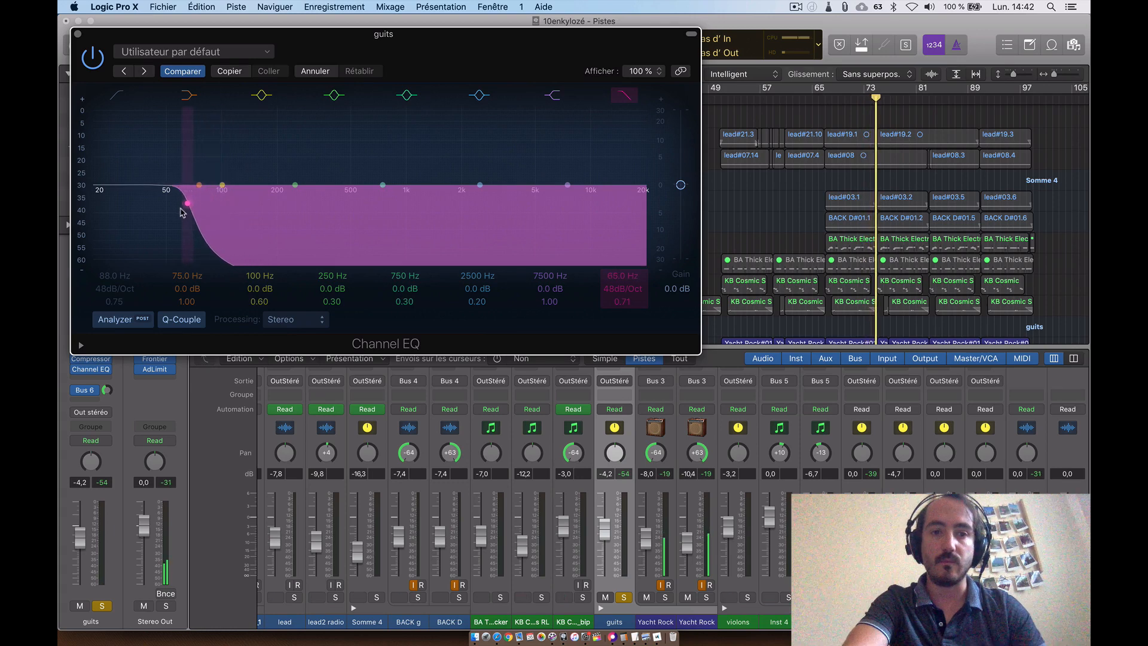
scroll(662, 567, up, 2)
scroll(662, 567, right, 2)
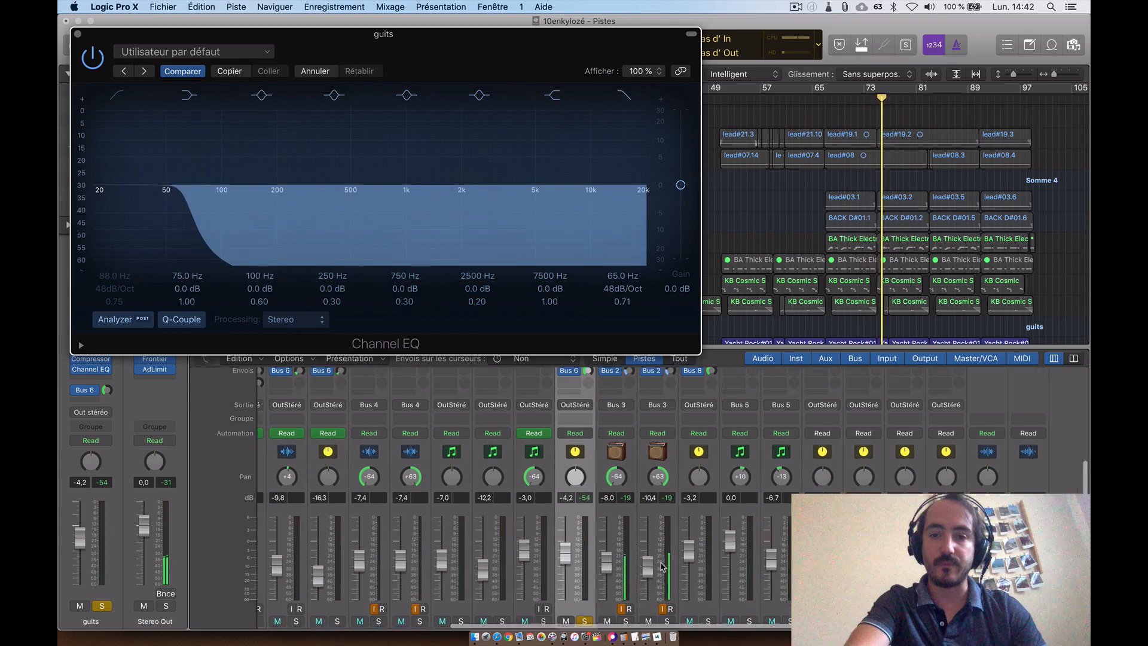
click(668, 242)
scroll(706, 567, left, 1)
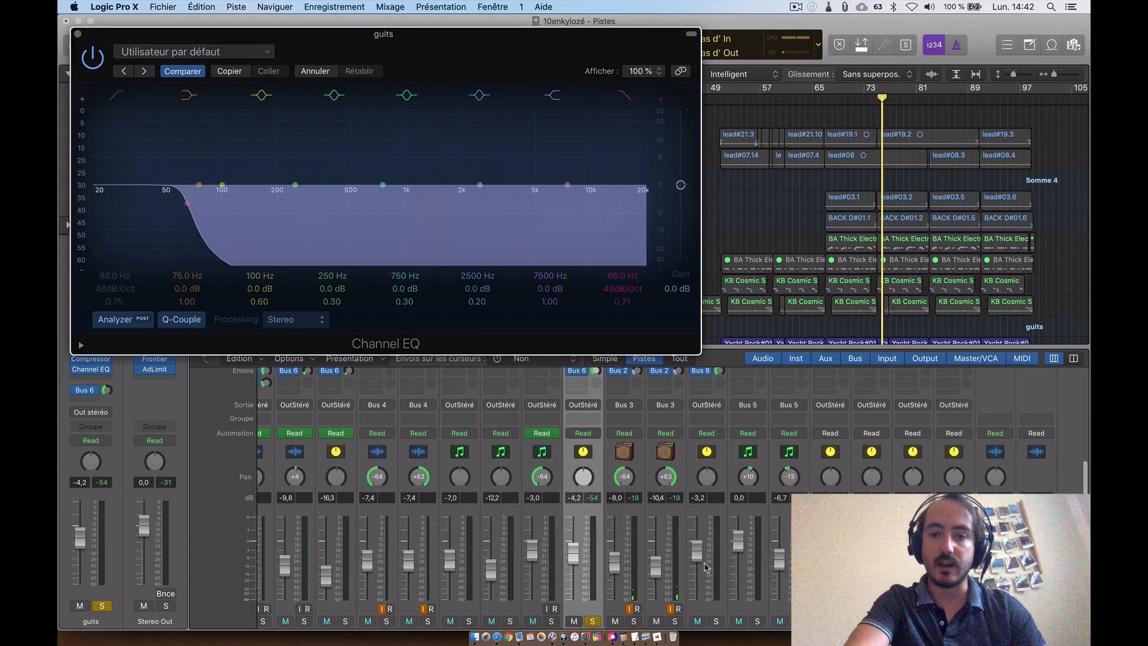
scroll(706, 567, down, 2)
scroll(707, 567, left, 1)
click(615, 622)
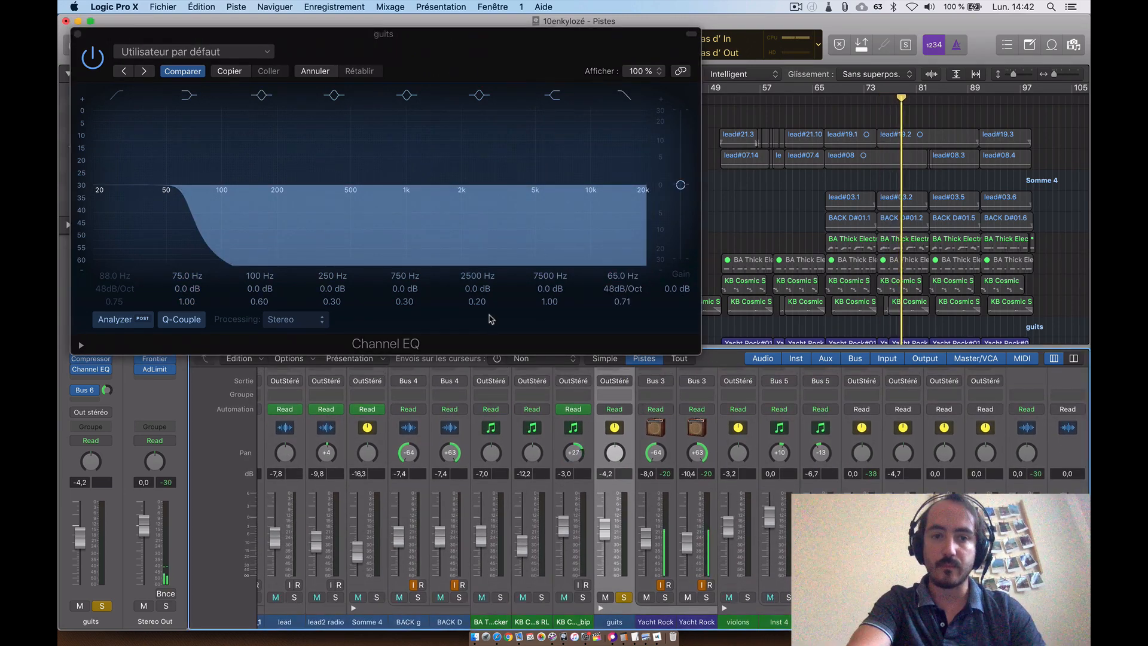
Raise the guits equalizer's overall gain to +24 dB and move the high-cut cutoff up to 113 Hz
click(682, 186)
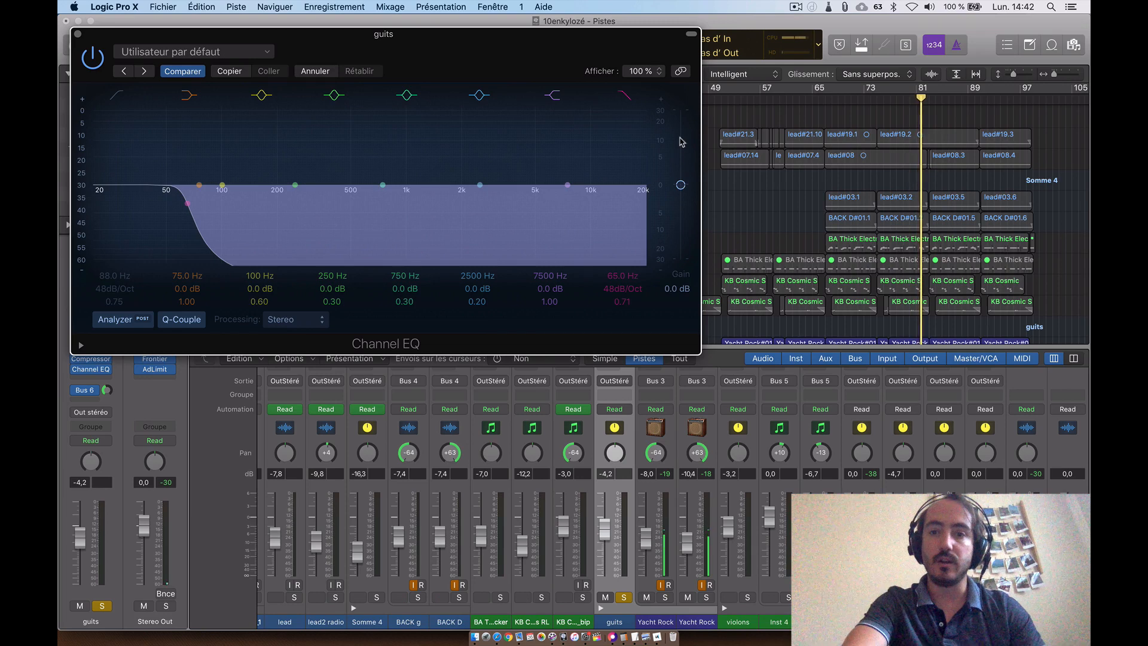
drag(681, 186, 685, 109)
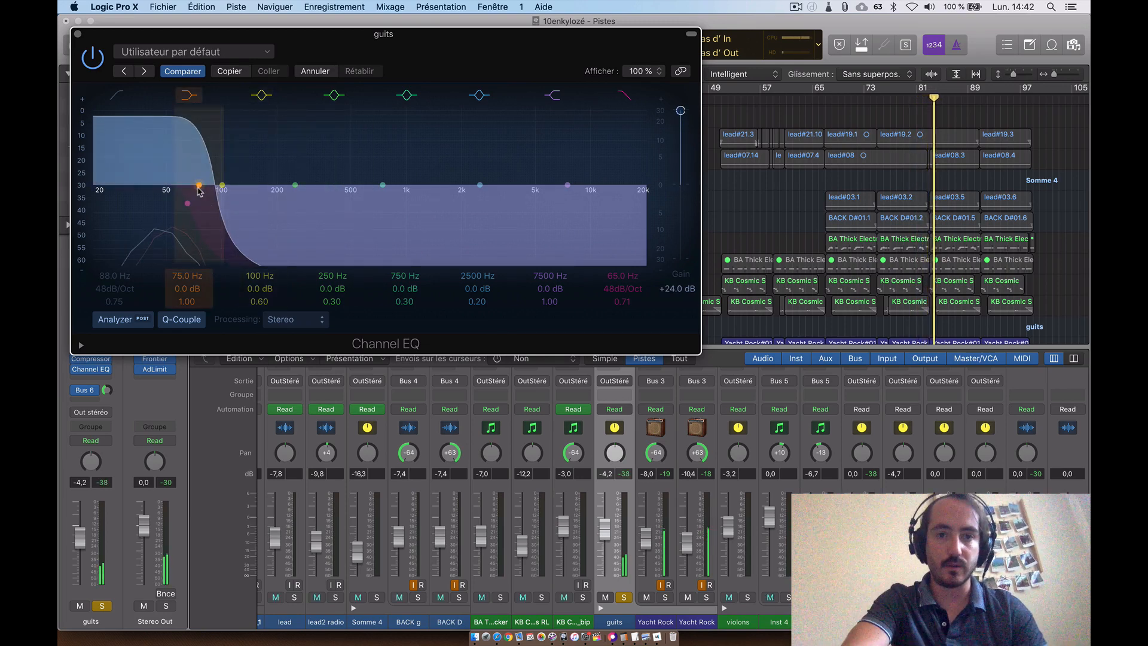
drag(200, 191, 234, 206)
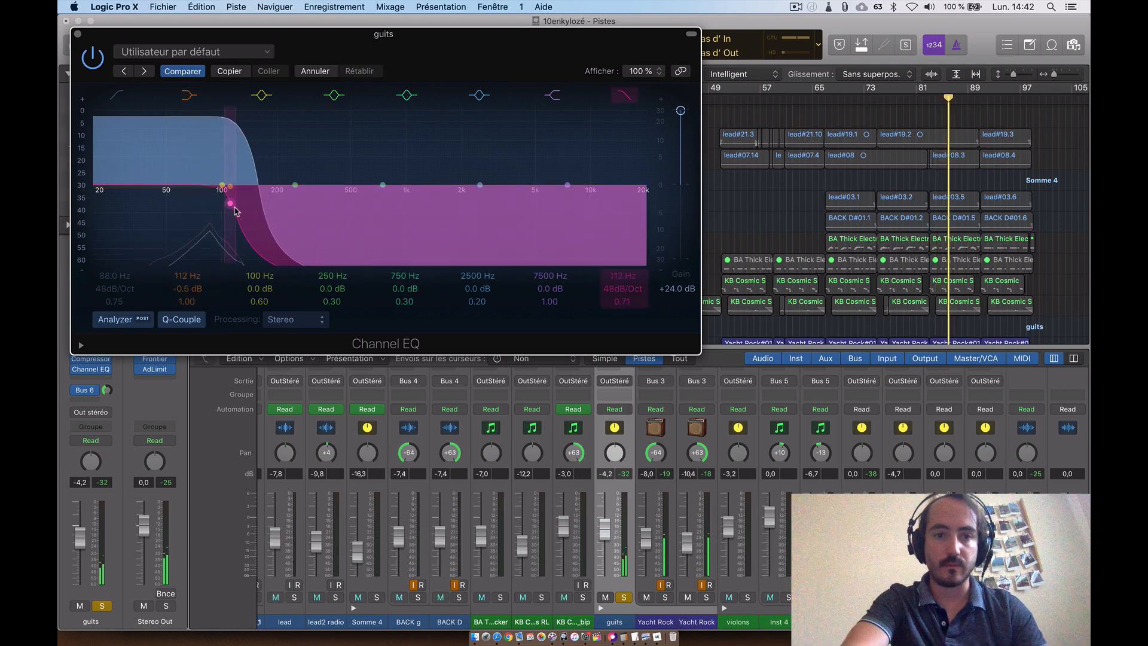
Replay from about bar 65 and sweep the high-cut cutoff through 96 Hz and 215 Hz, settling on 128 Hz
click(821, 106)
click(819, 102)
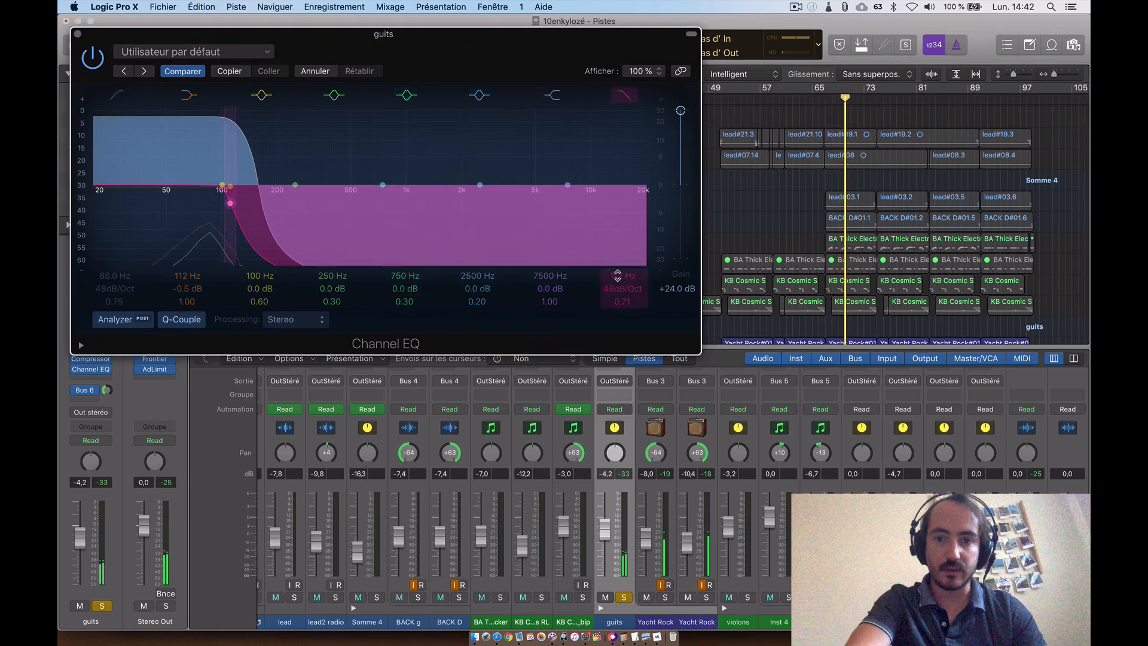
drag(618, 275, 618, 286)
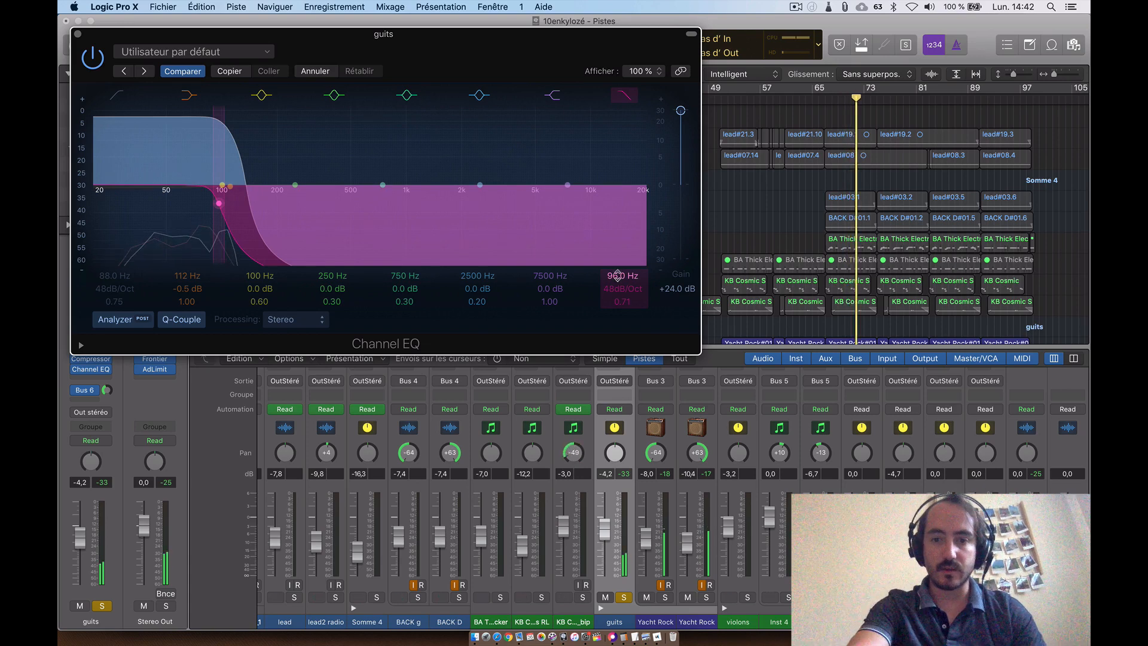
key(XF86AudioRaiseVolume)
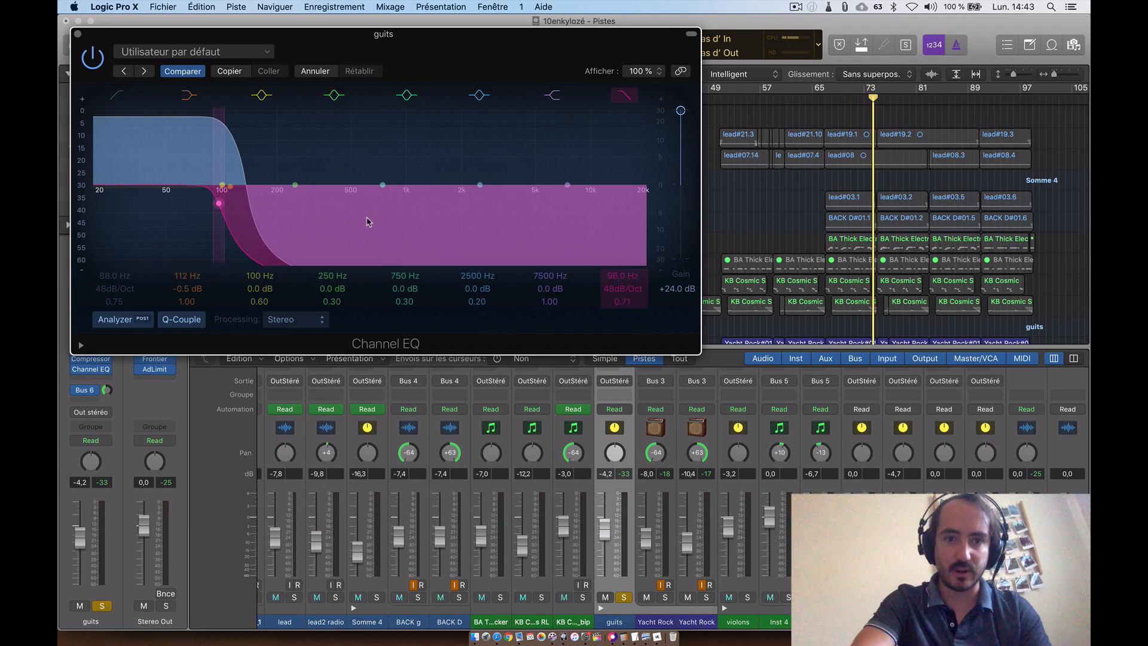
mouse_move(614, 276)
mouse_down()
mouse_move(614, 251)
mouse_move(616, 274)
mouse_up()
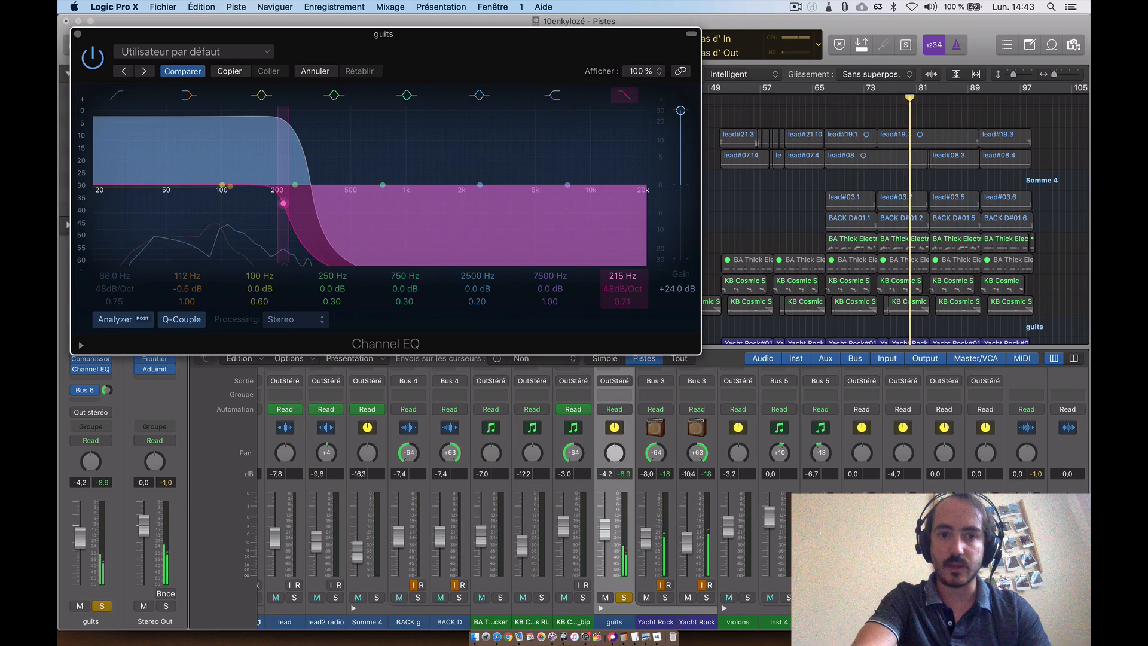
drag(616, 274, 616, 281)
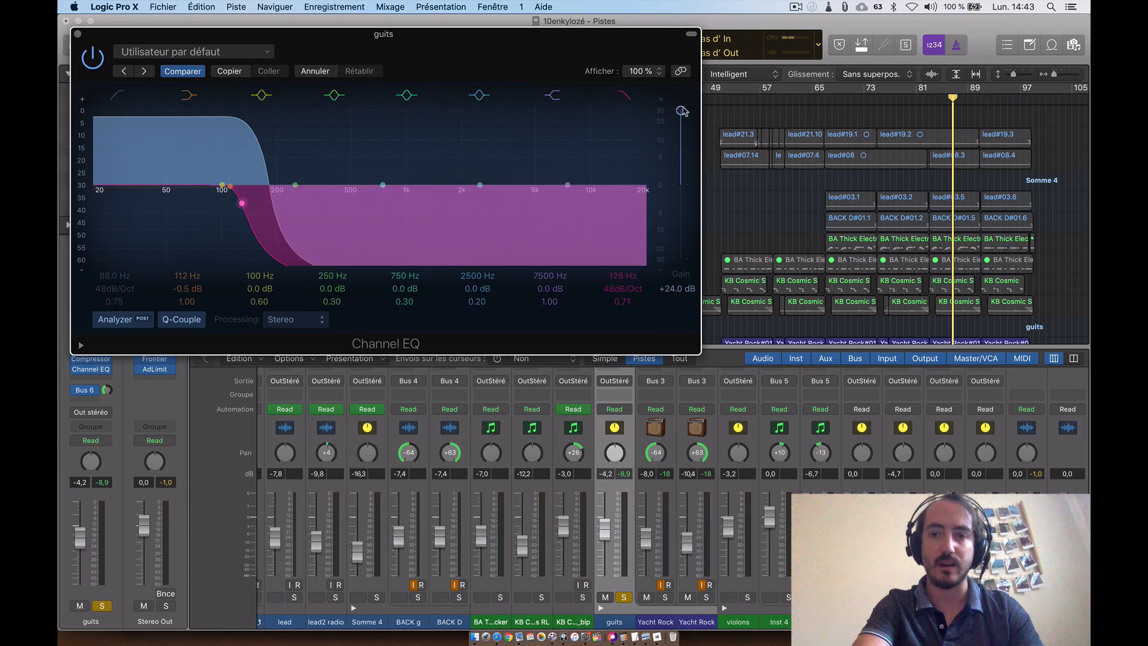
Reset the guits equalizer's overall gain to 0 dB and switch off the high-cut filter
alt+click(680, 113)
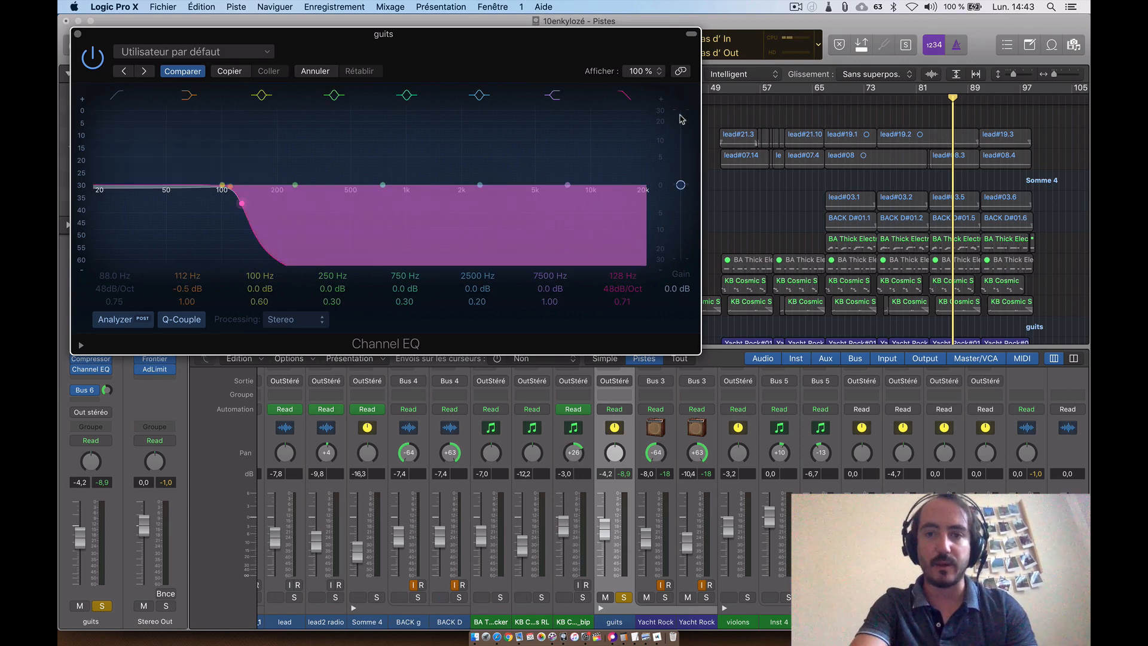
click(625, 95)
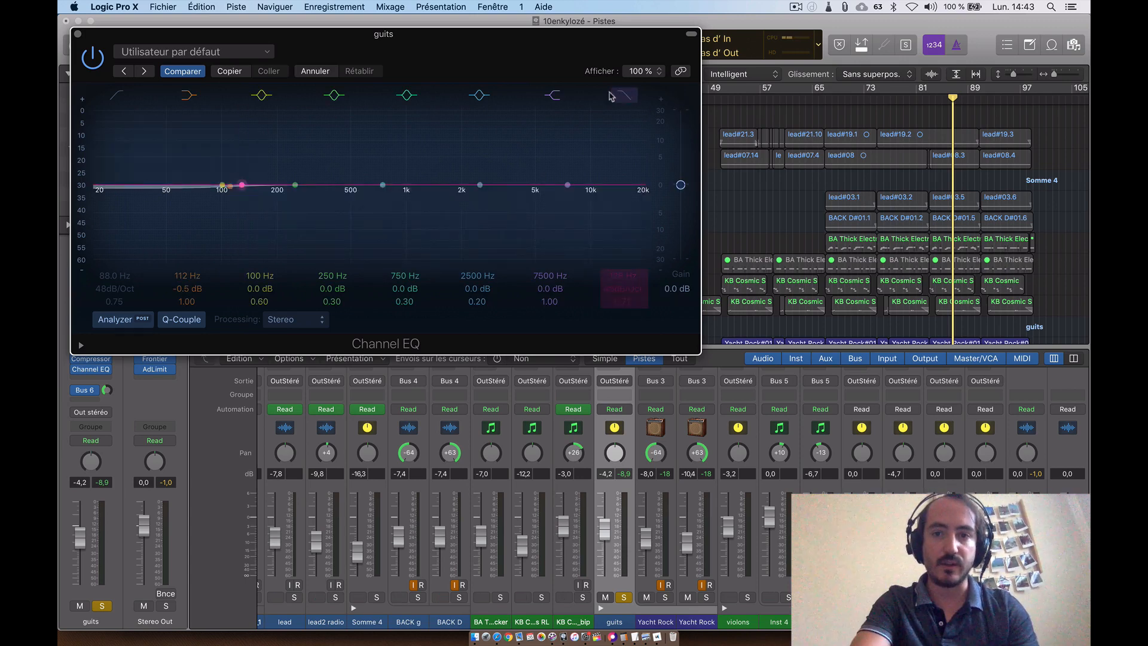
Enable the low-cut filter at 128 Hz and compare the guitars with it off and on during playback
click(111, 97)
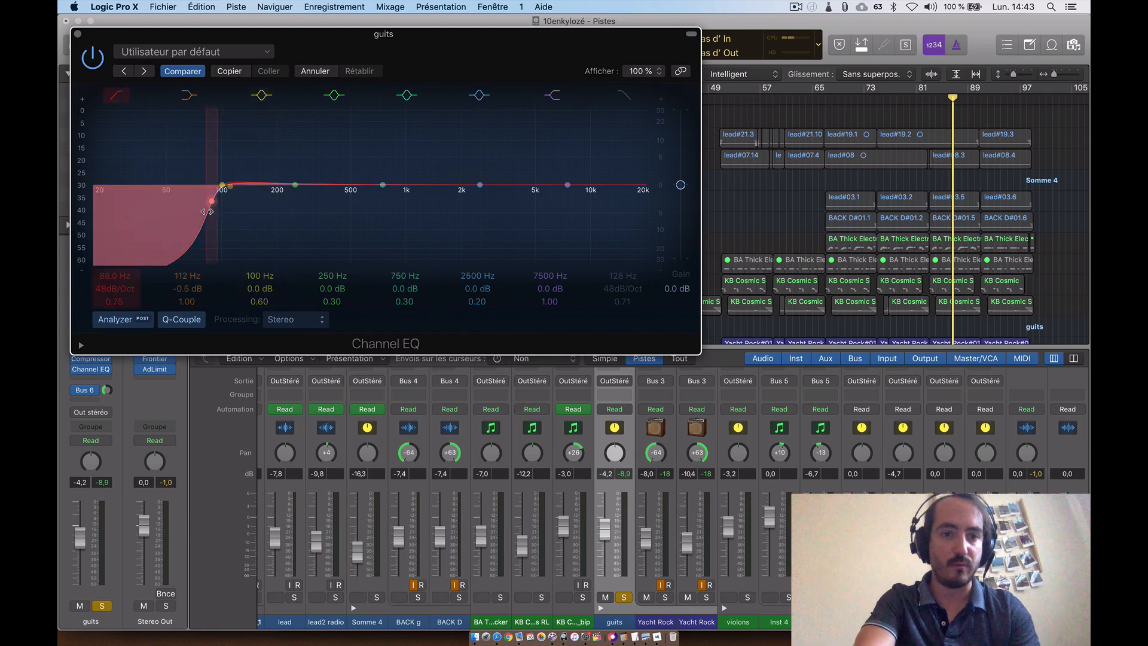
drag(210, 211, 234, 207)
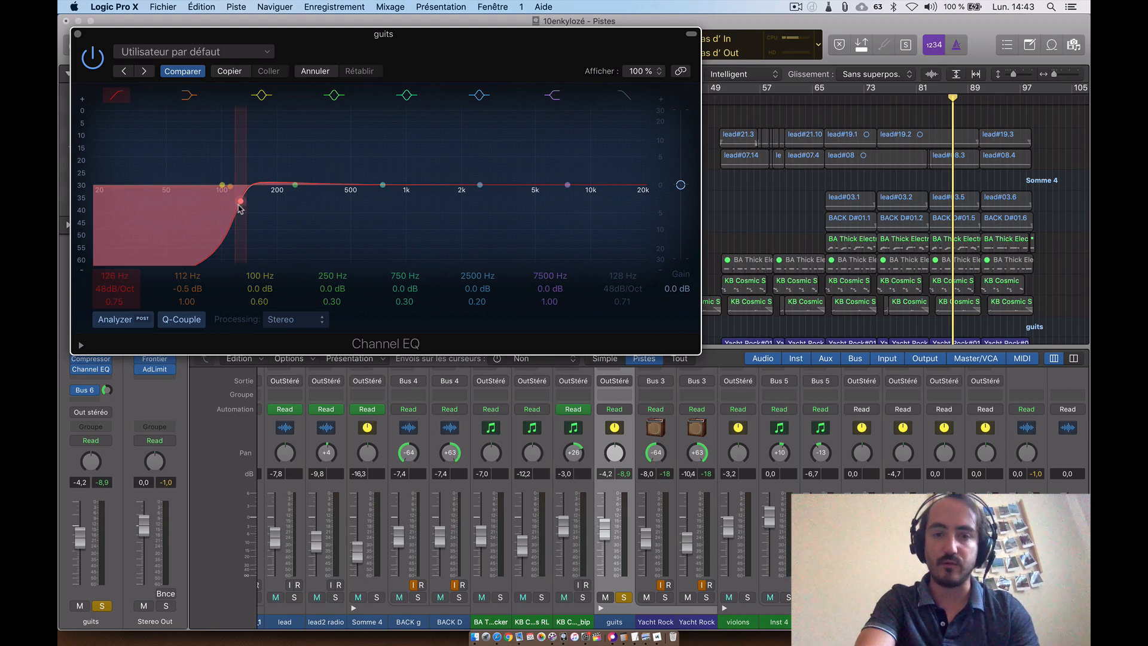
click(115, 96)
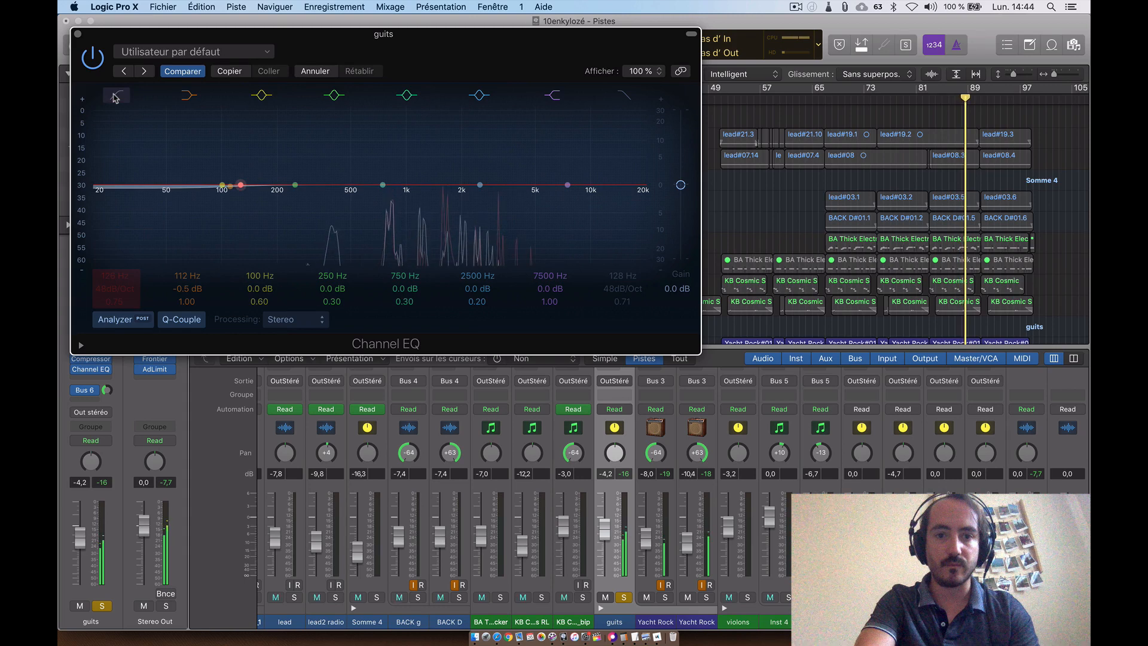
click(115, 97)
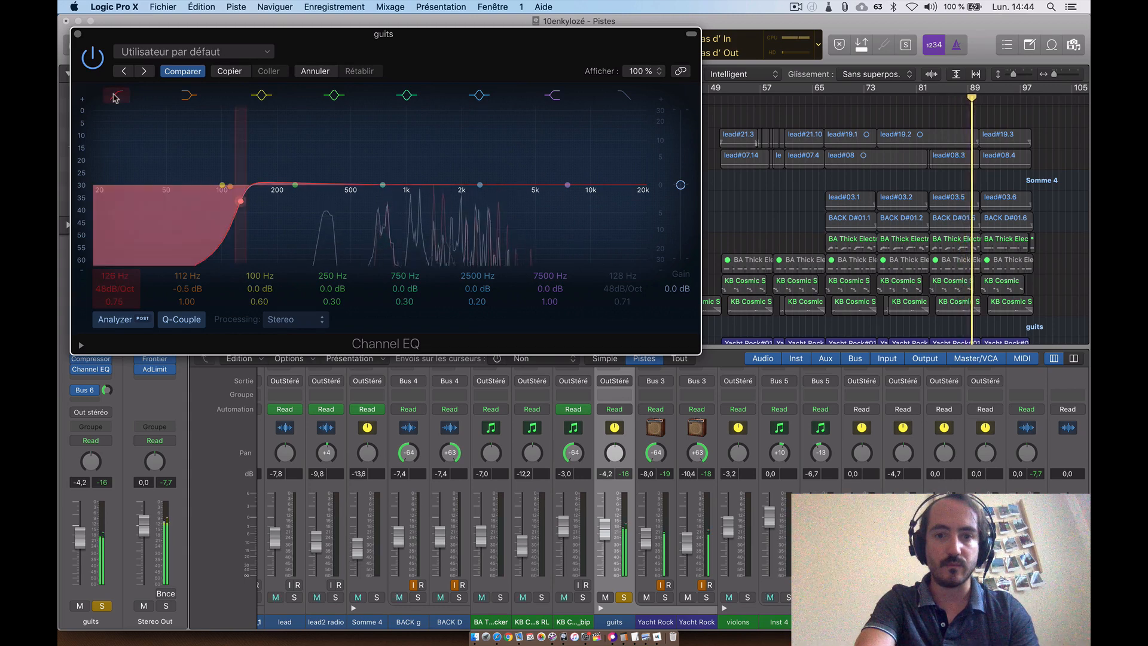
Compare the guits bus with its low-cut filter off and on again, leave the filter on and close the equalizer
click(116, 96)
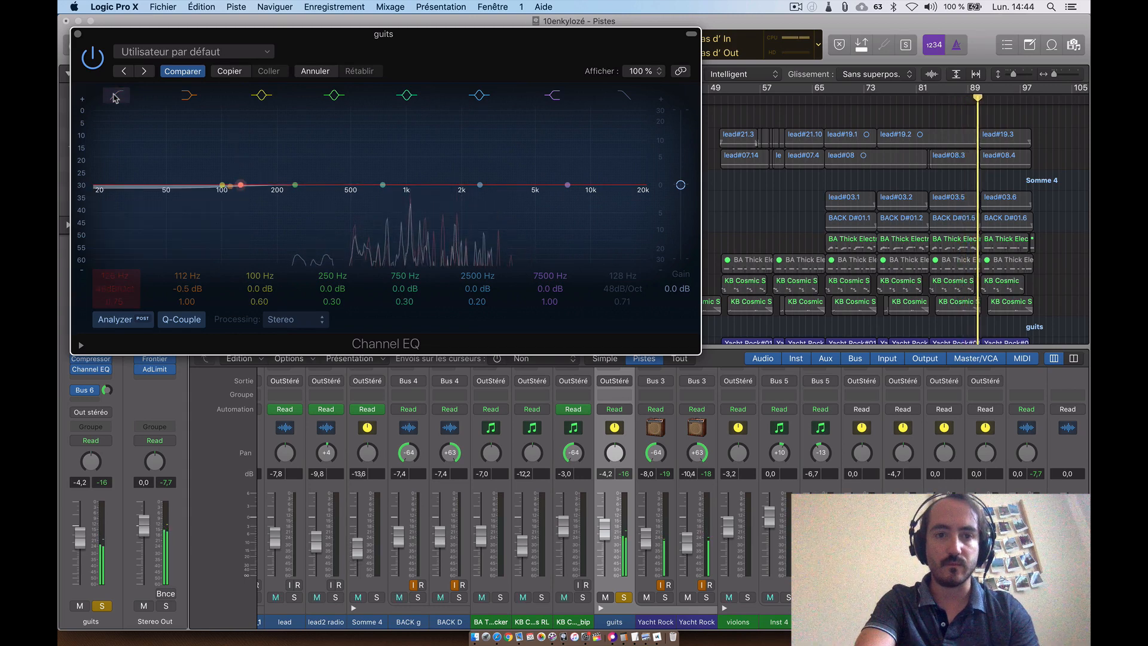
click(116, 97)
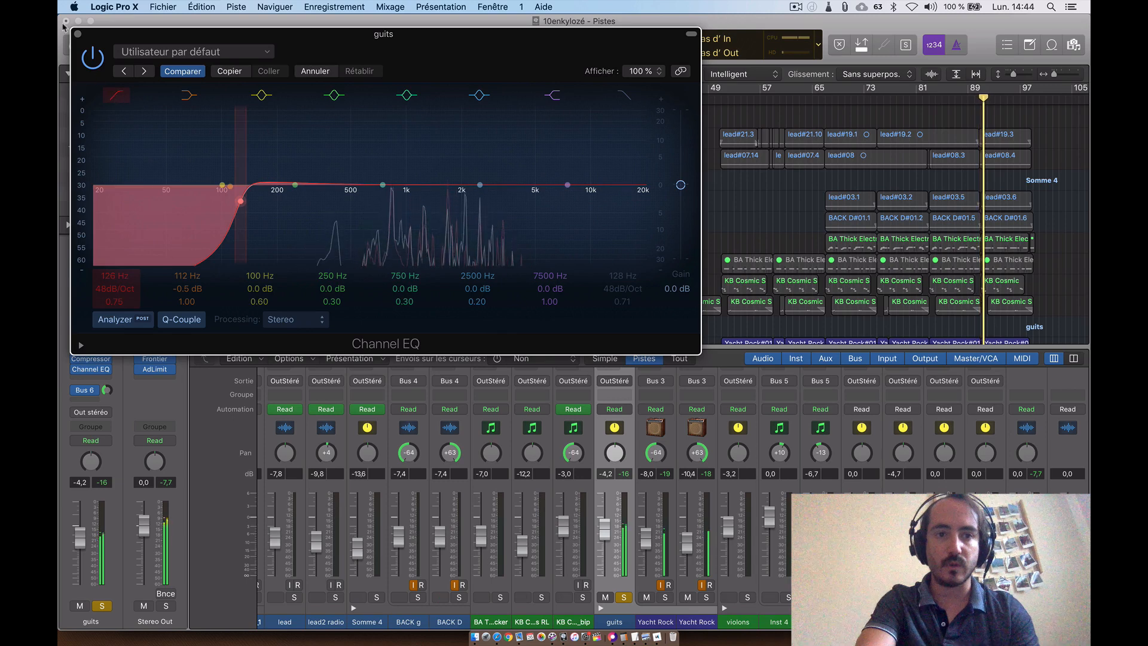
click(78, 34)
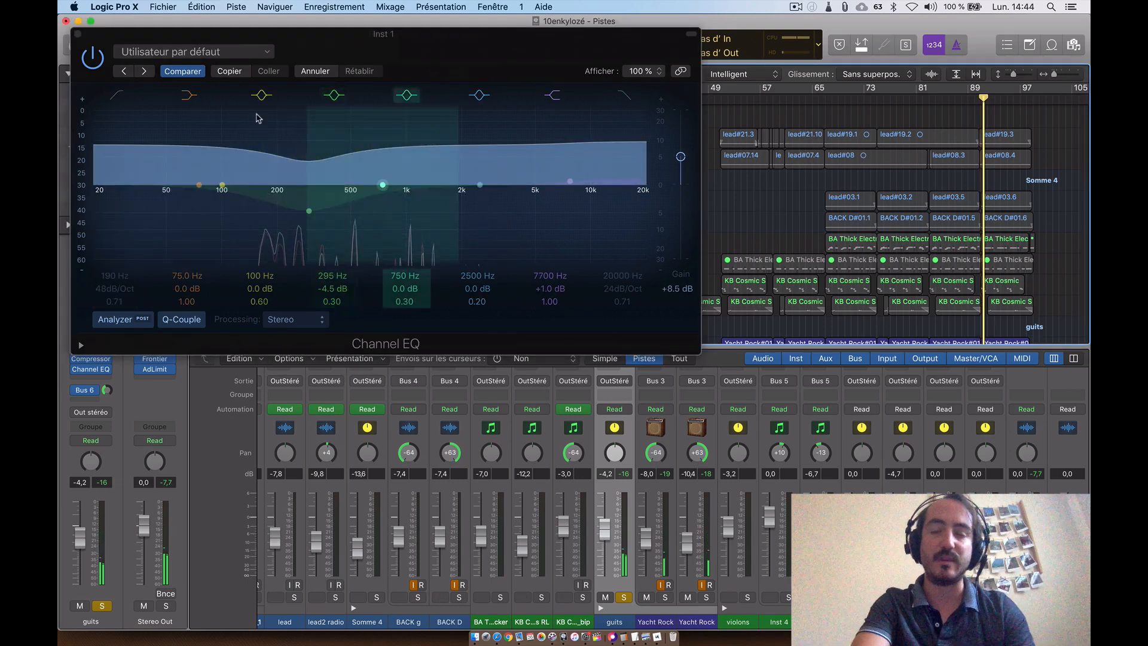
Reset the Inst 1 equalizer's overall gain to 0 dB and enable the low-cut filter in the BACK g equalizer, closing both
alt+click(682, 158)
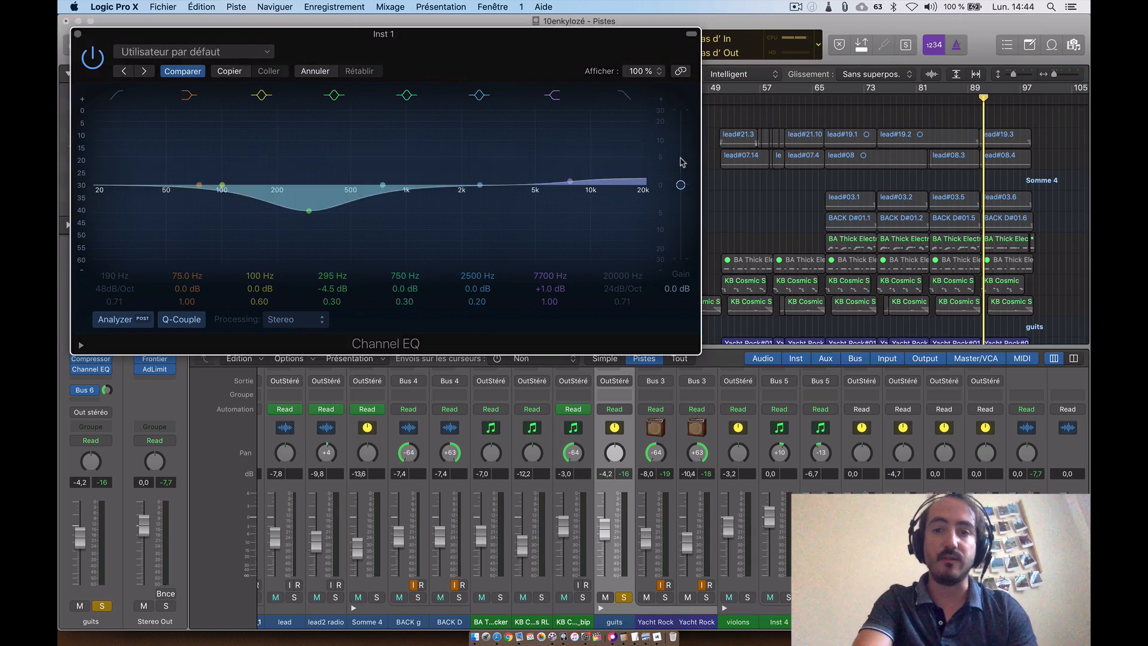
click(78, 34)
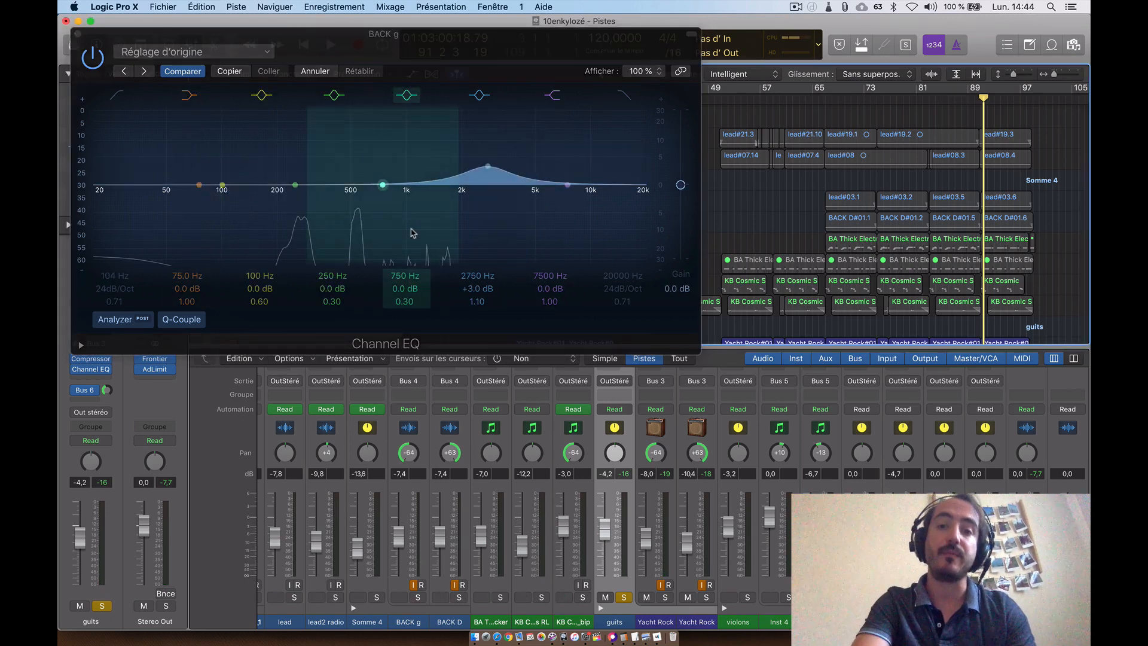
click(119, 97)
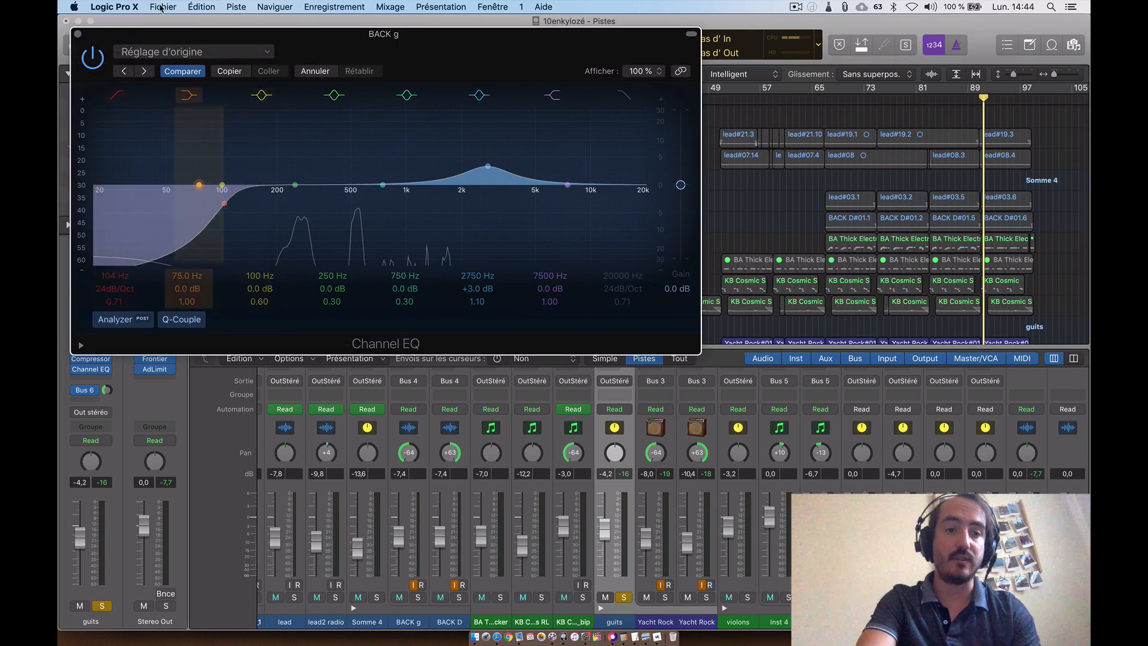
click(79, 36)
Enable the low-cut filters in the Inst 1 and SNARE-12-24b channel equalizers, closing each one
scroll(618, 452, up, 10)
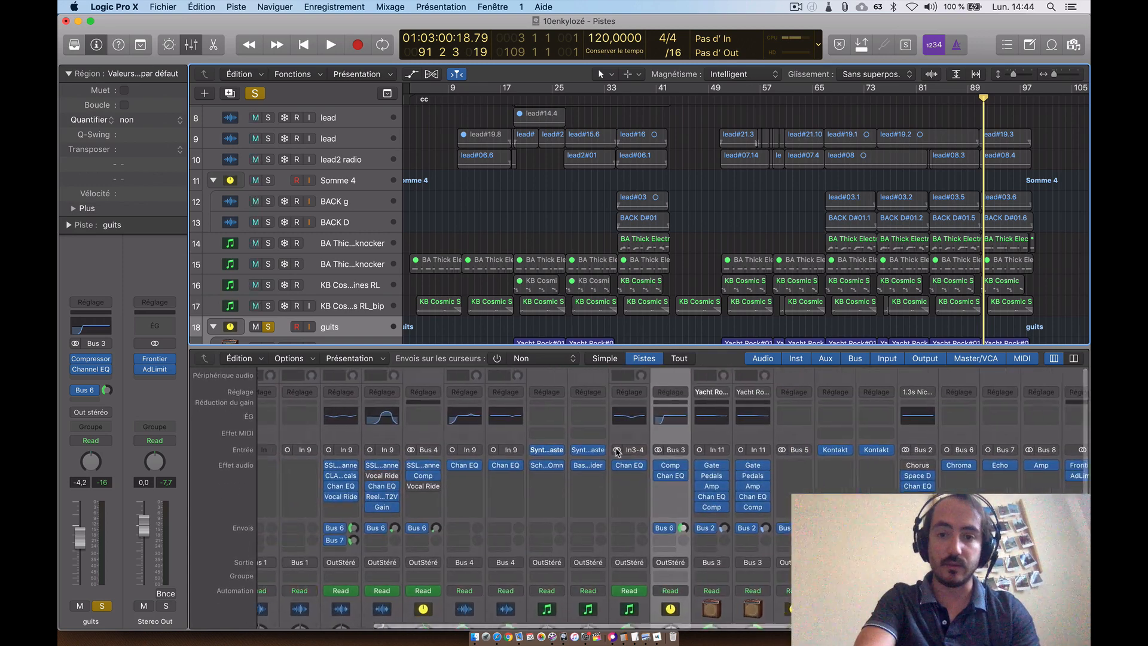
scroll(618, 453, left, 5)
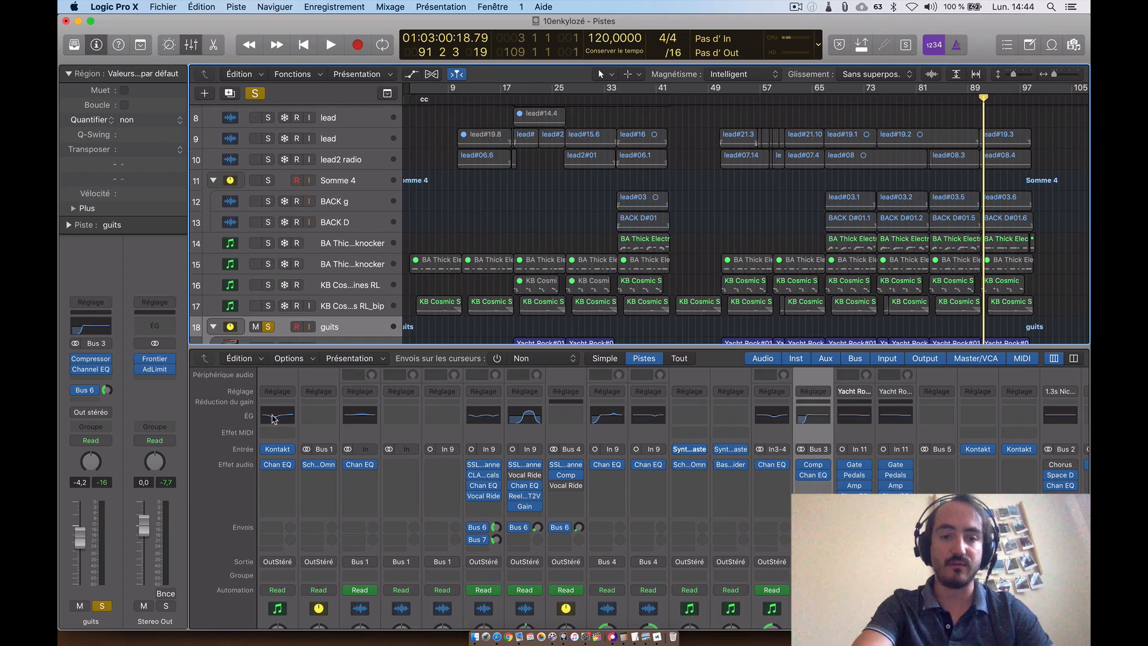
click(273, 418)
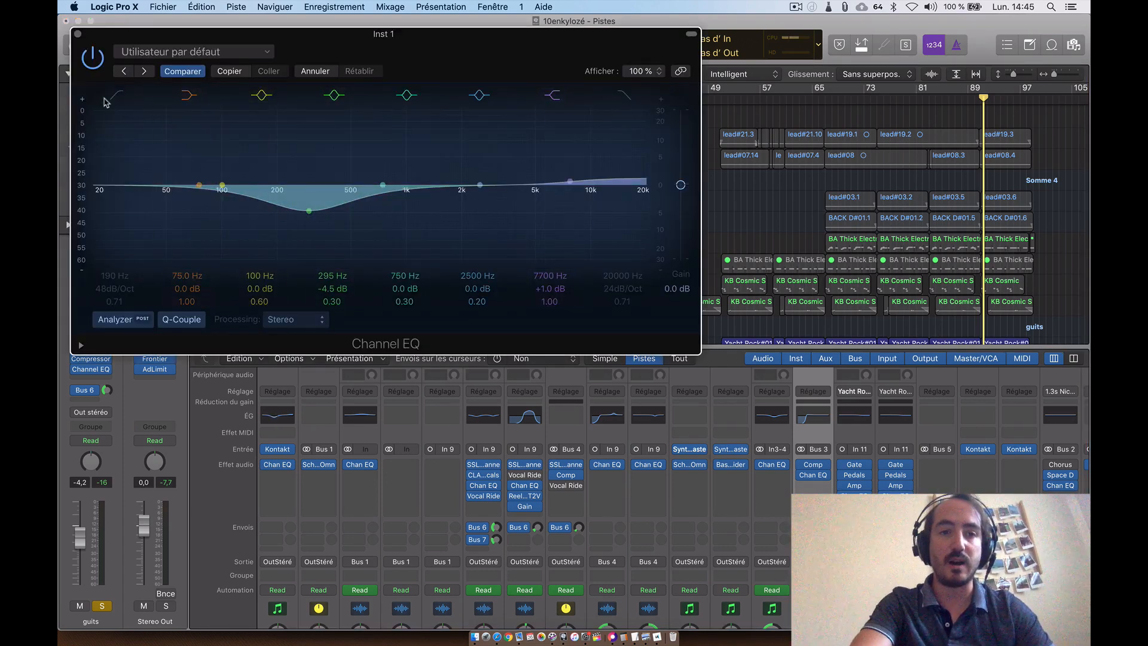
click(111, 96)
click(78, 34)
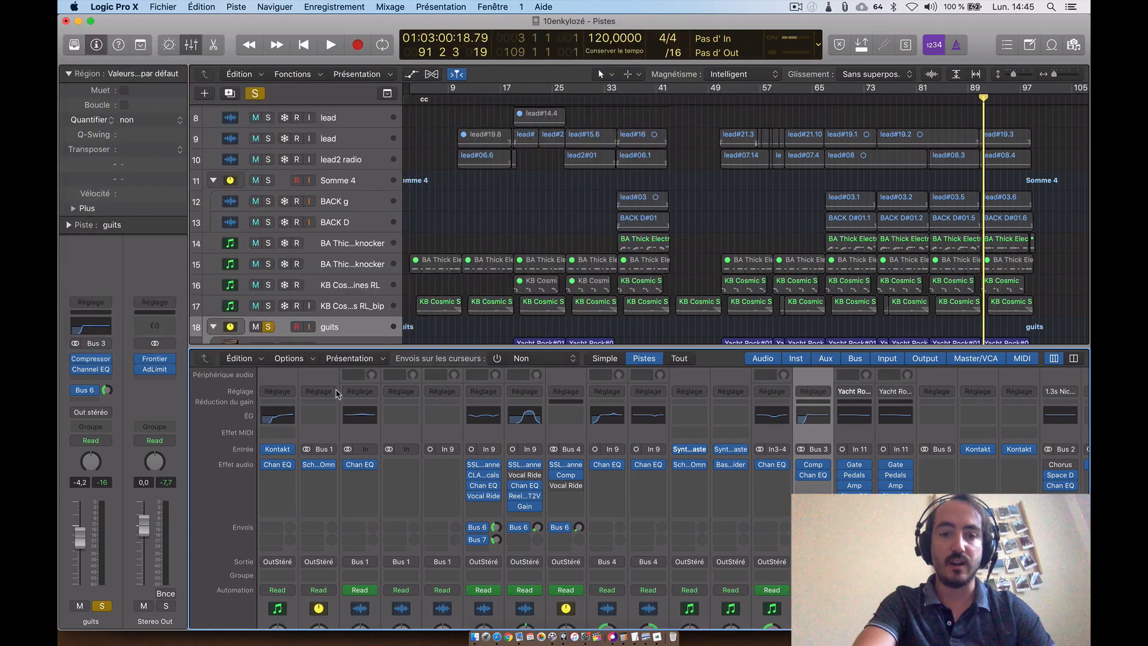
click(361, 415)
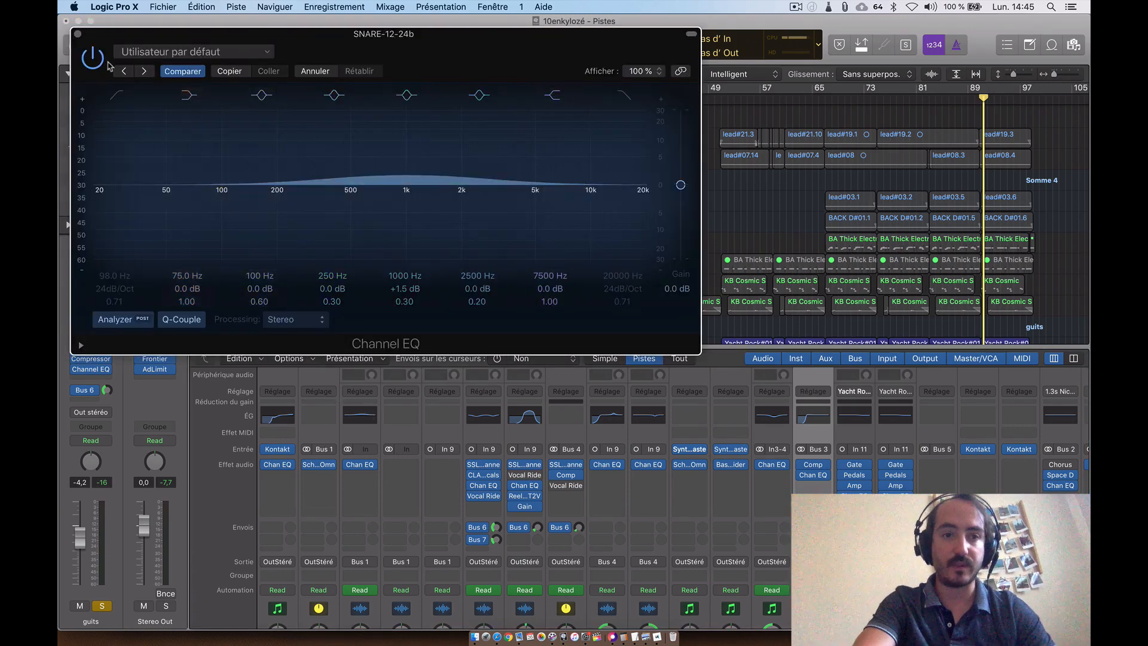
click(117, 94)
click(78, 34)
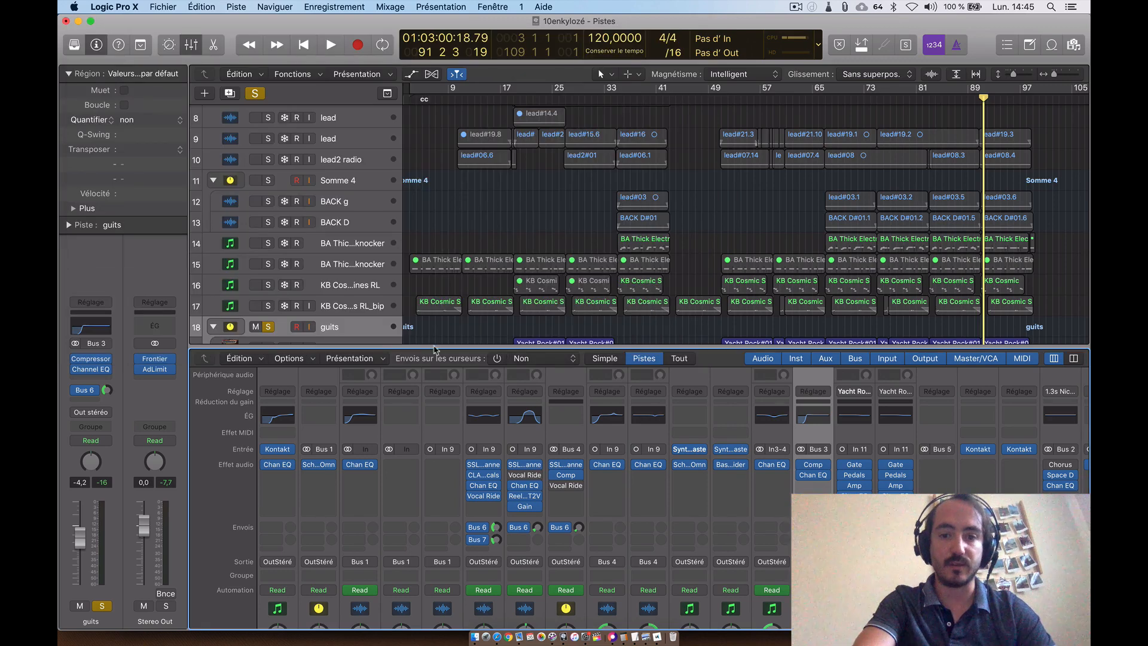
Enable the low-cut filters in the equalizers of the first equalized lead channel and the BACK D channel, closing each one
click(483, 415)
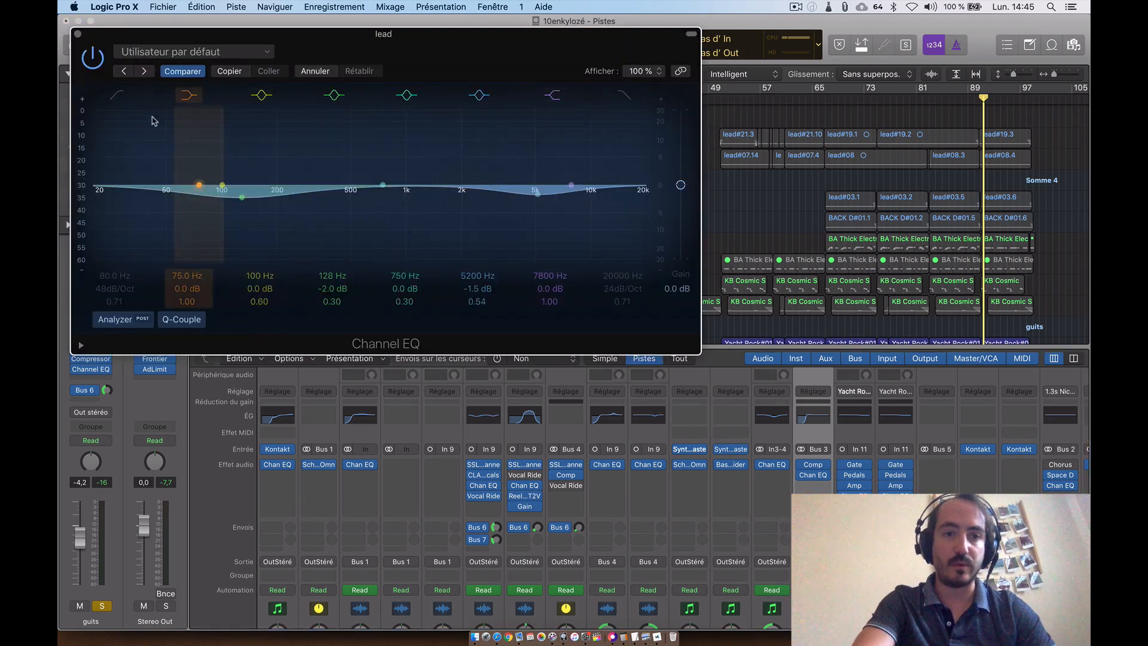
click(120, 95)
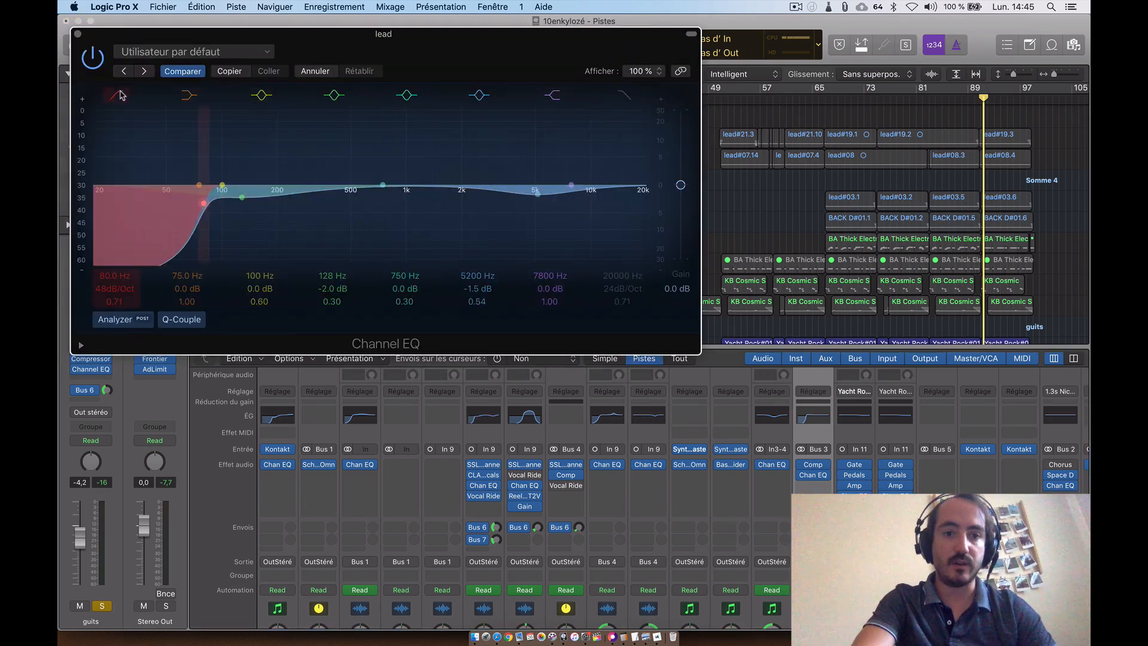
click(78, 35)
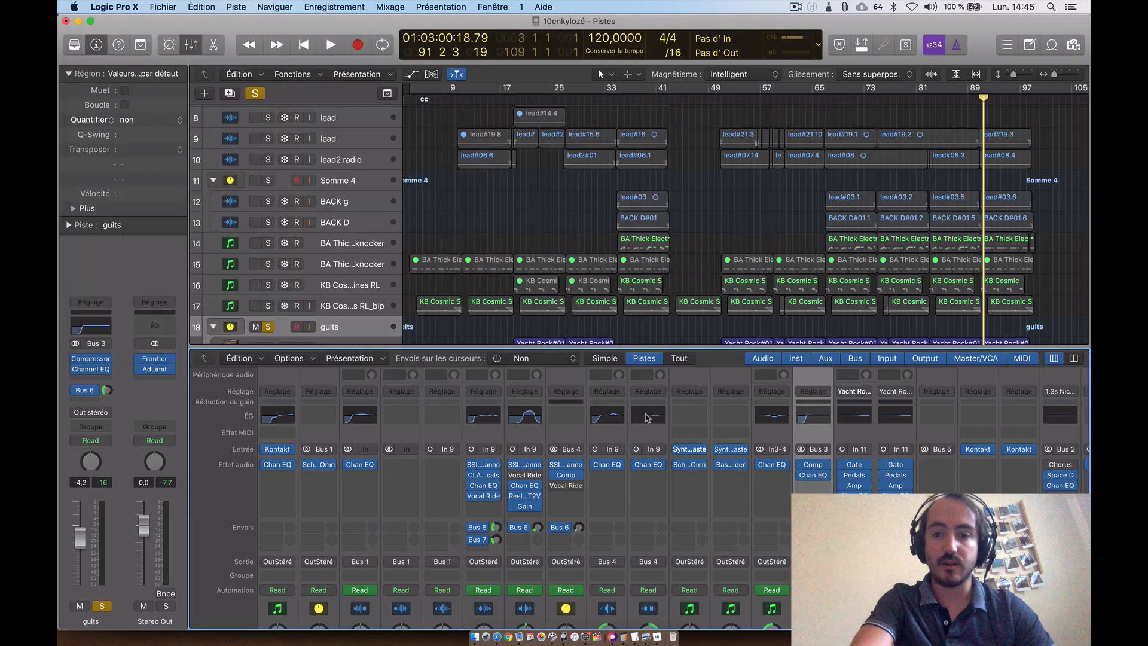
click(647, 417)
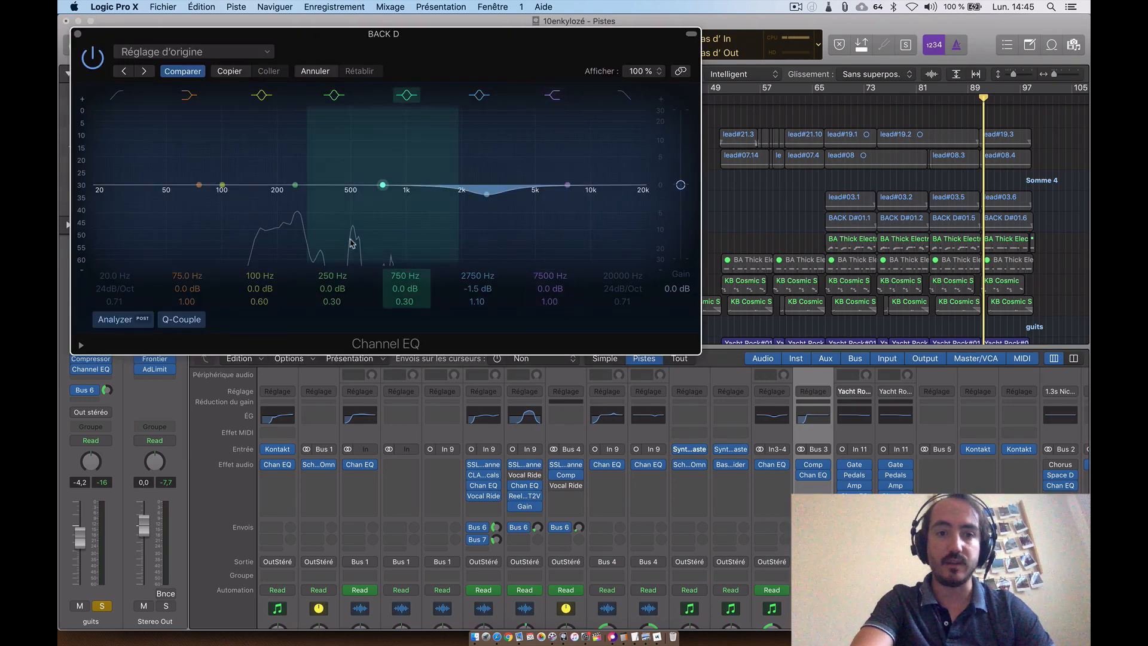
click(120, 97)
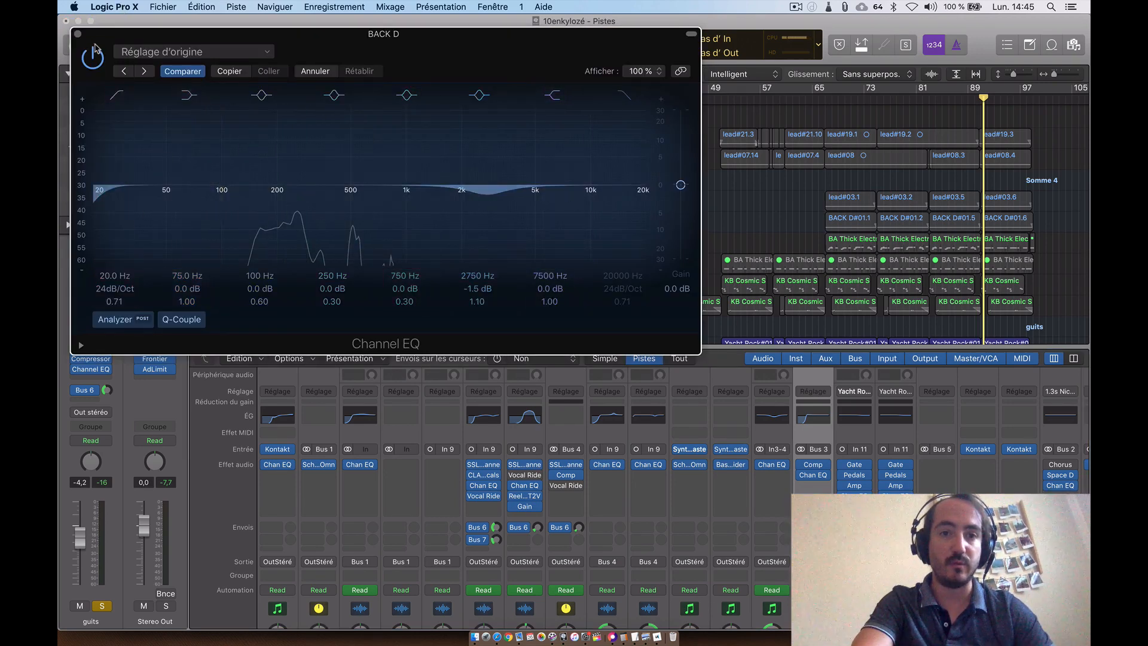
click(78, 34)
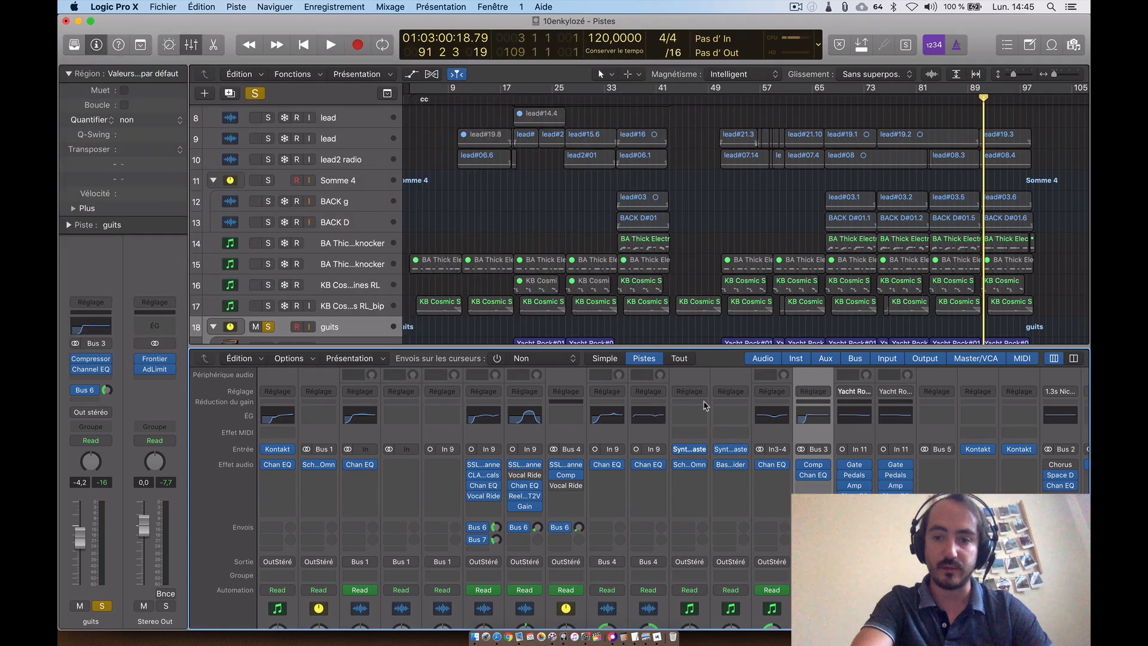
Enable the low-cut filters in the KB Cosmic Sines RL_bip and first Yacht Rock channel equalizers, closing each one
click(771, 420)
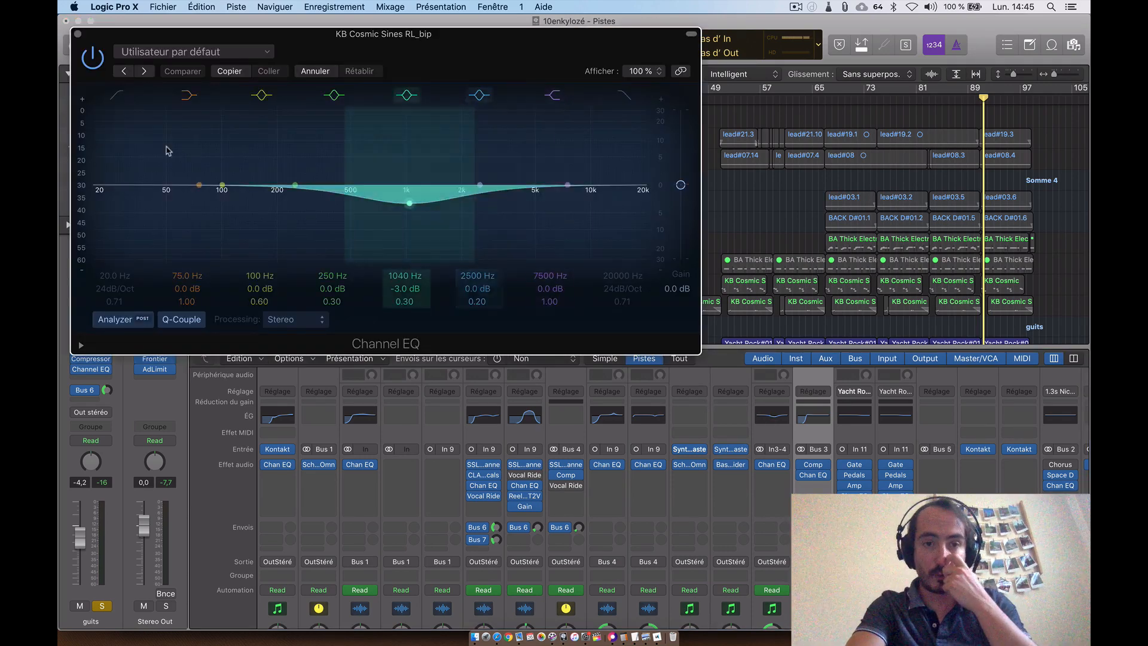
click(117, 97)
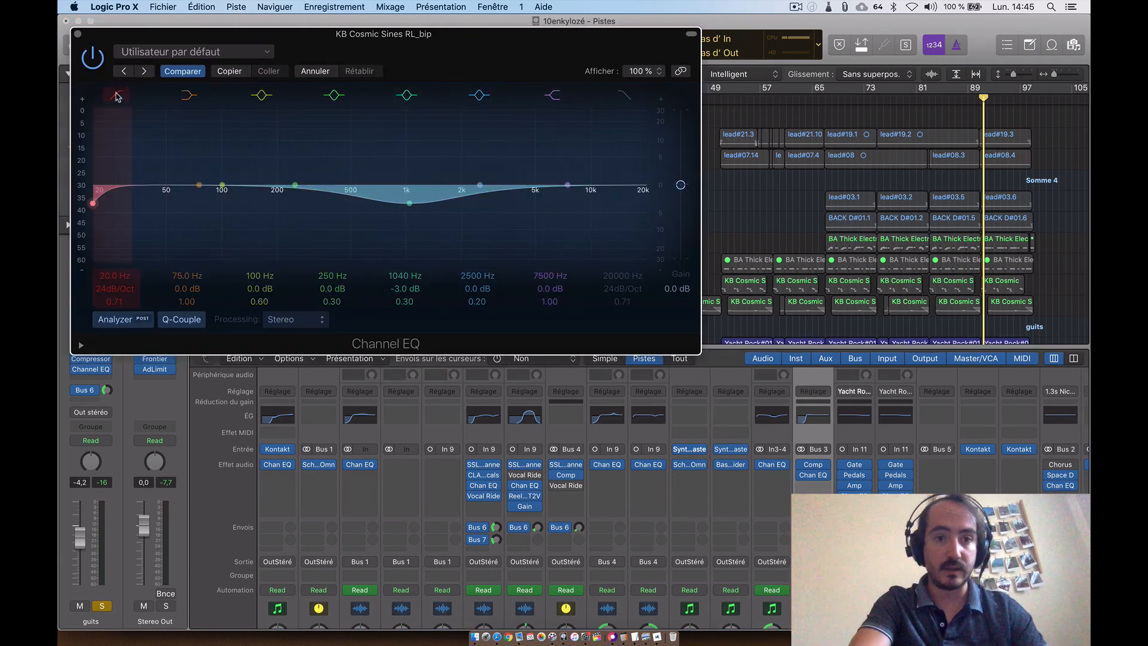
click(77, 34)
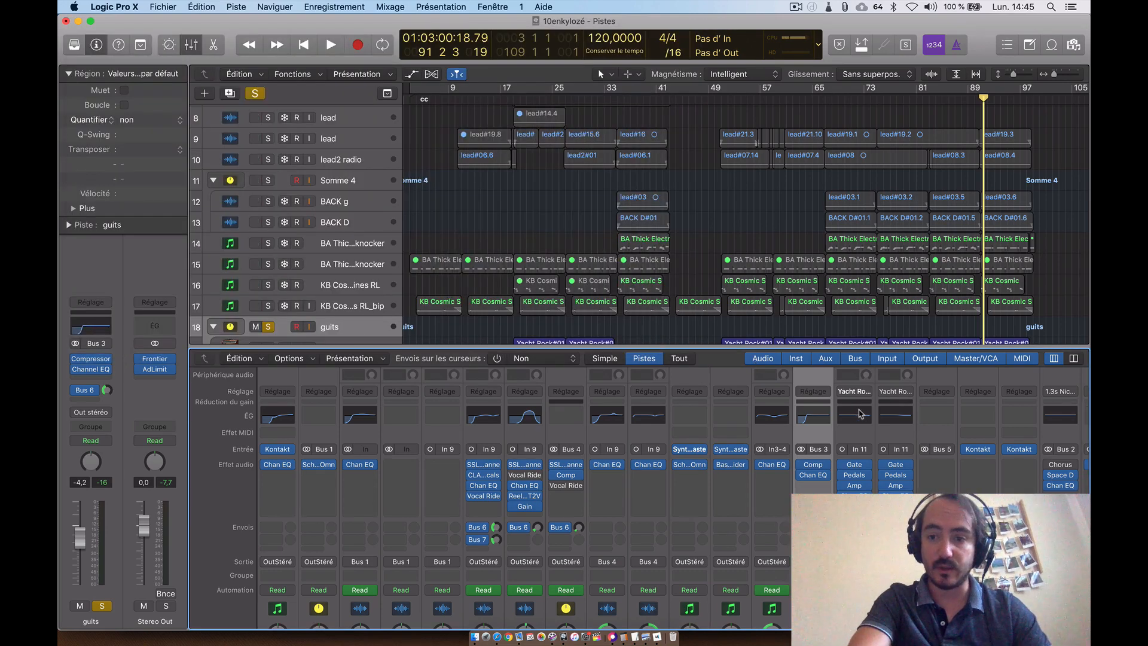
click(858, 413)
click(129, 111)
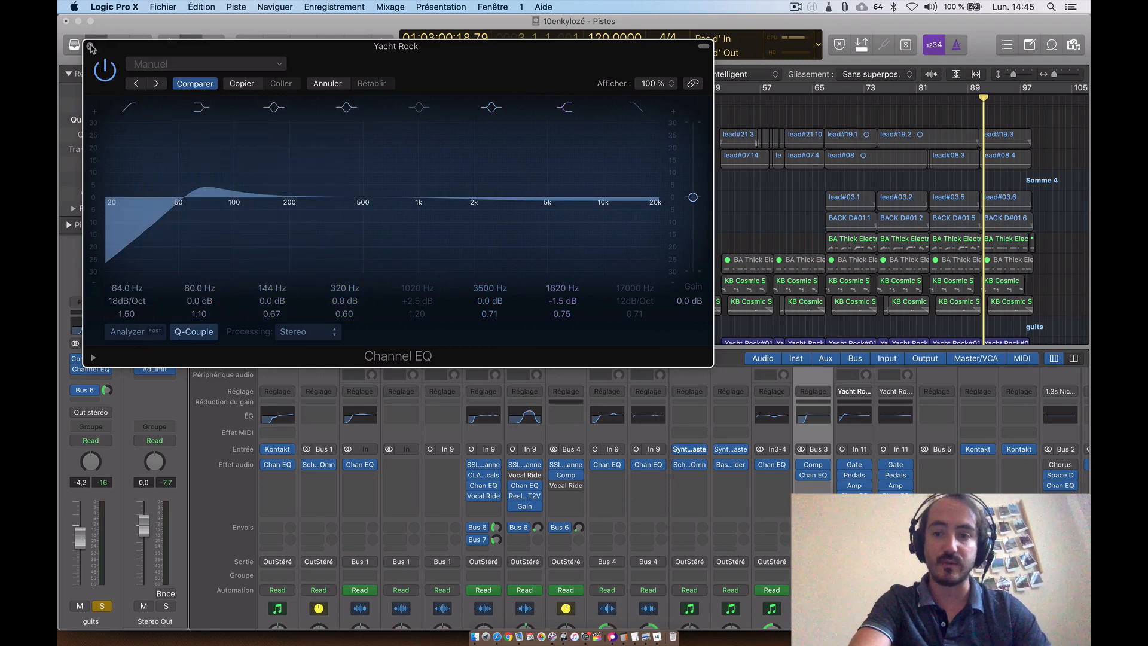
click(90, 47)
Select the BACK g channel in the mixer and clear the solo so that all tracks are heard
scroll(775, 429, right, 5)
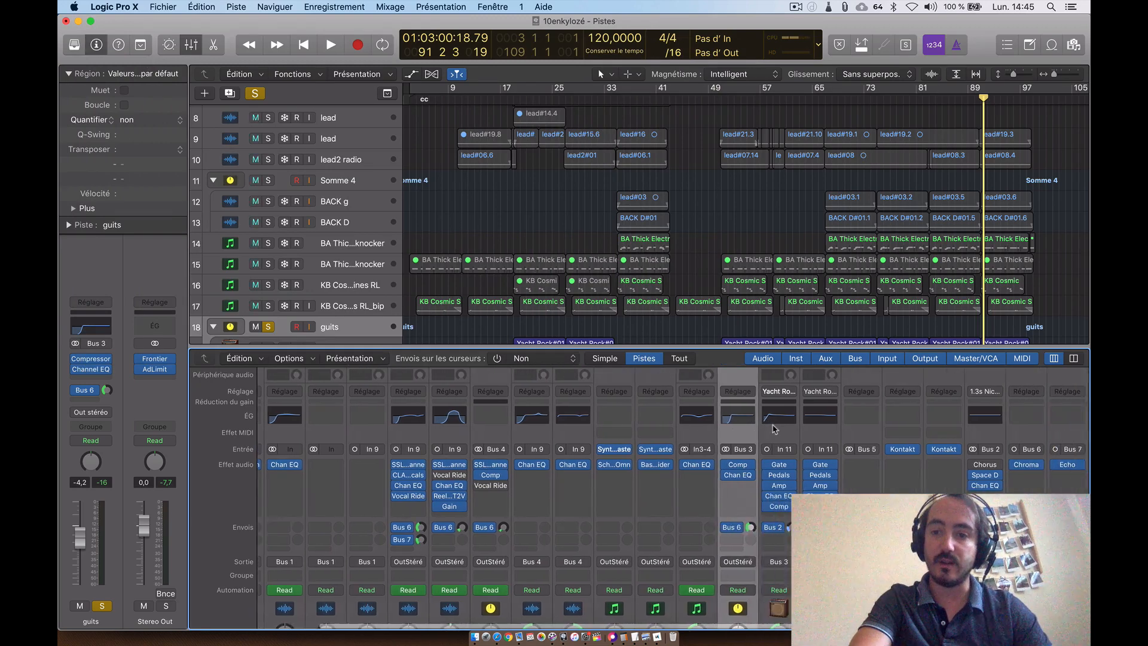
scroll(859, 415, down, 3)
scroll(860, 415, left, 4)
scroll(718, 422, down, 3)
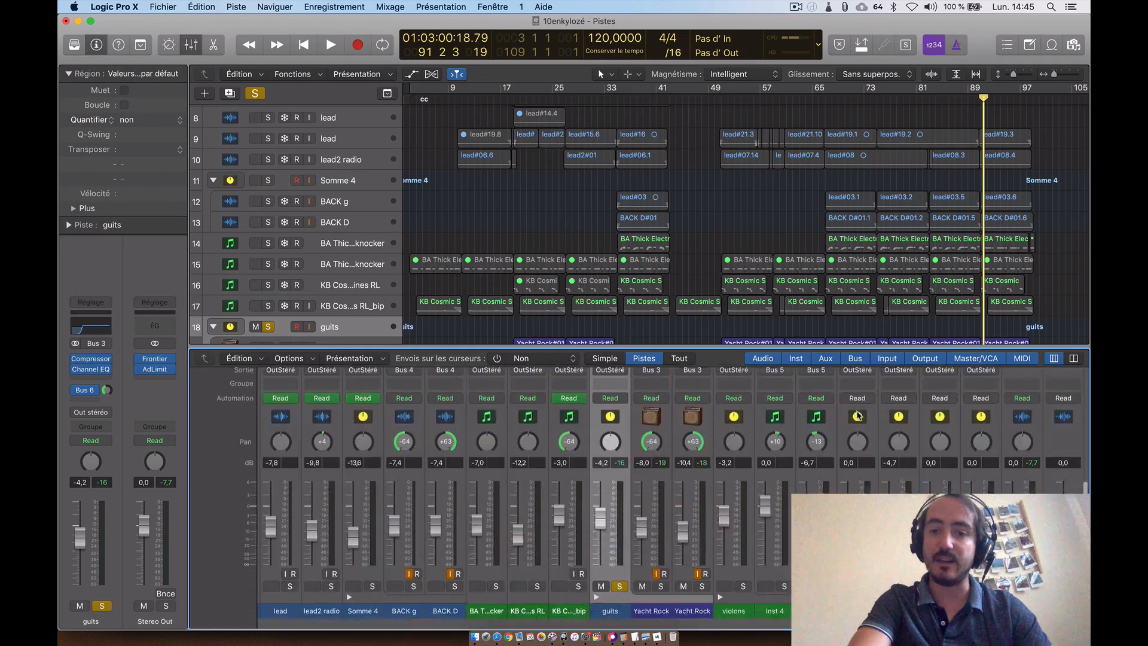
click(620, 437)
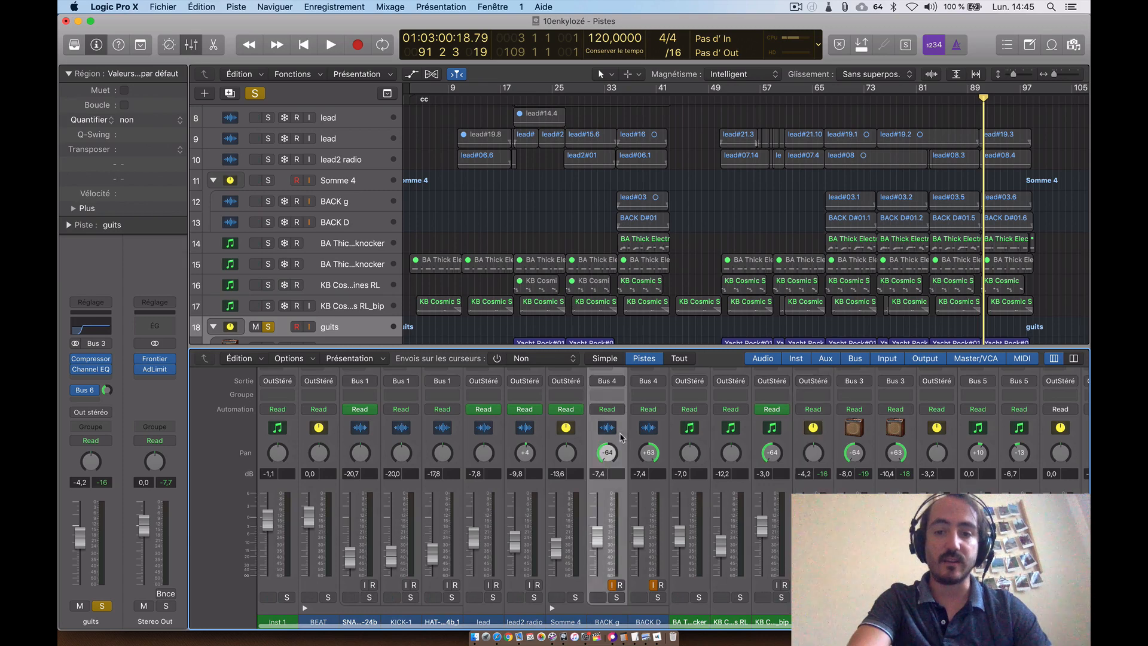
scroll(620, 437, up, 5)
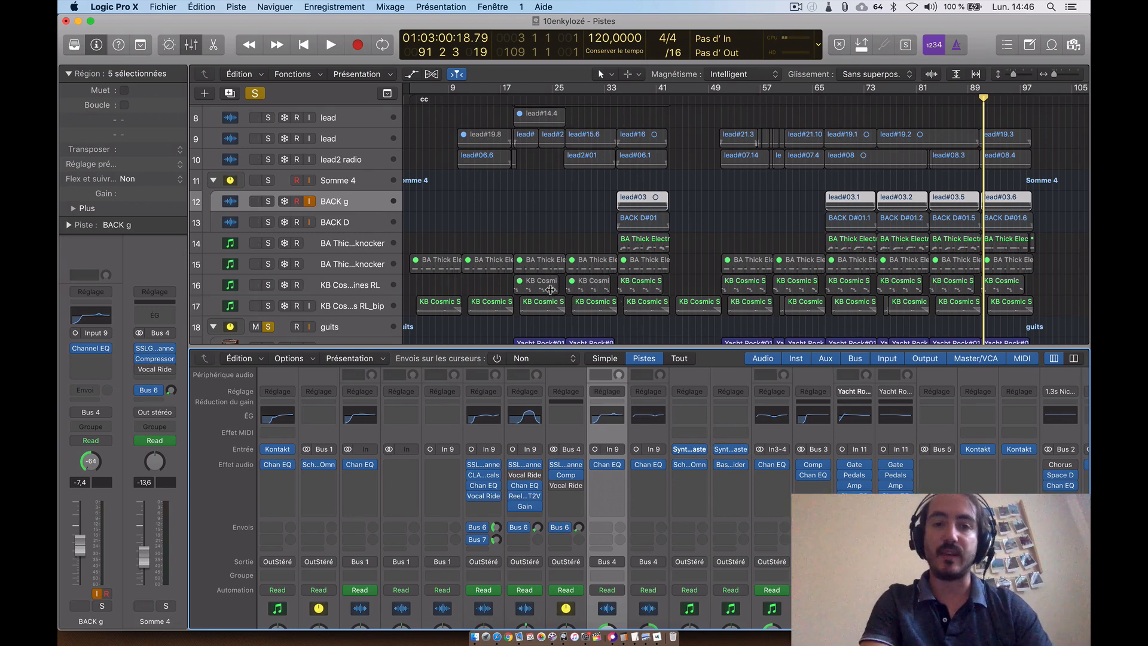
scroll(489, 190, up, 5)
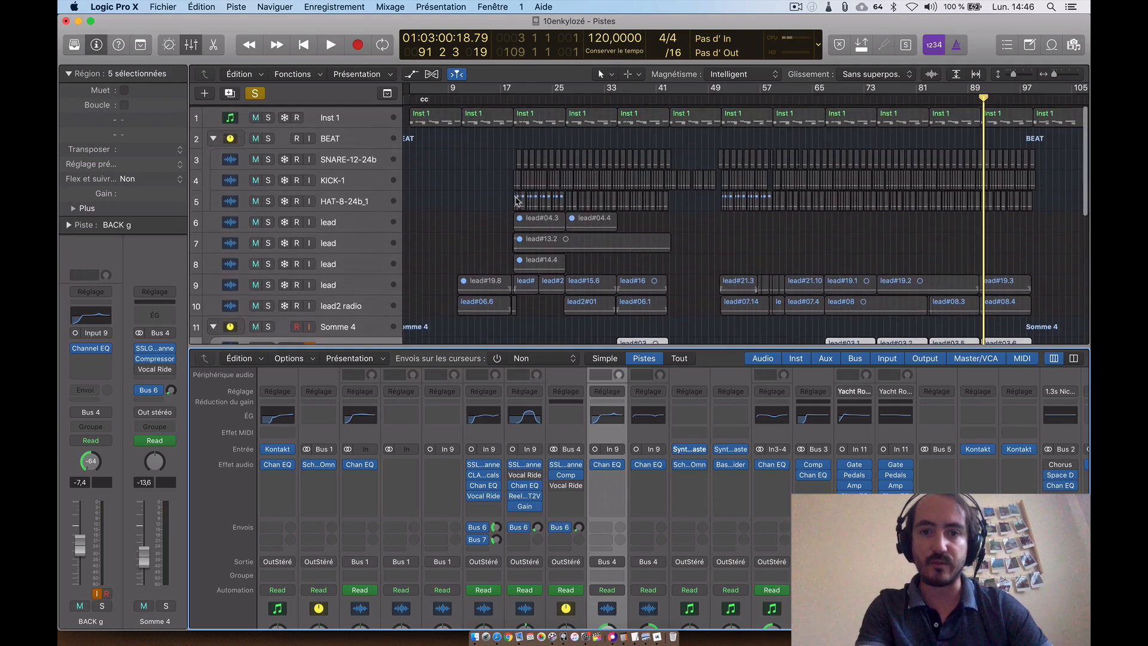
click(261, 94)
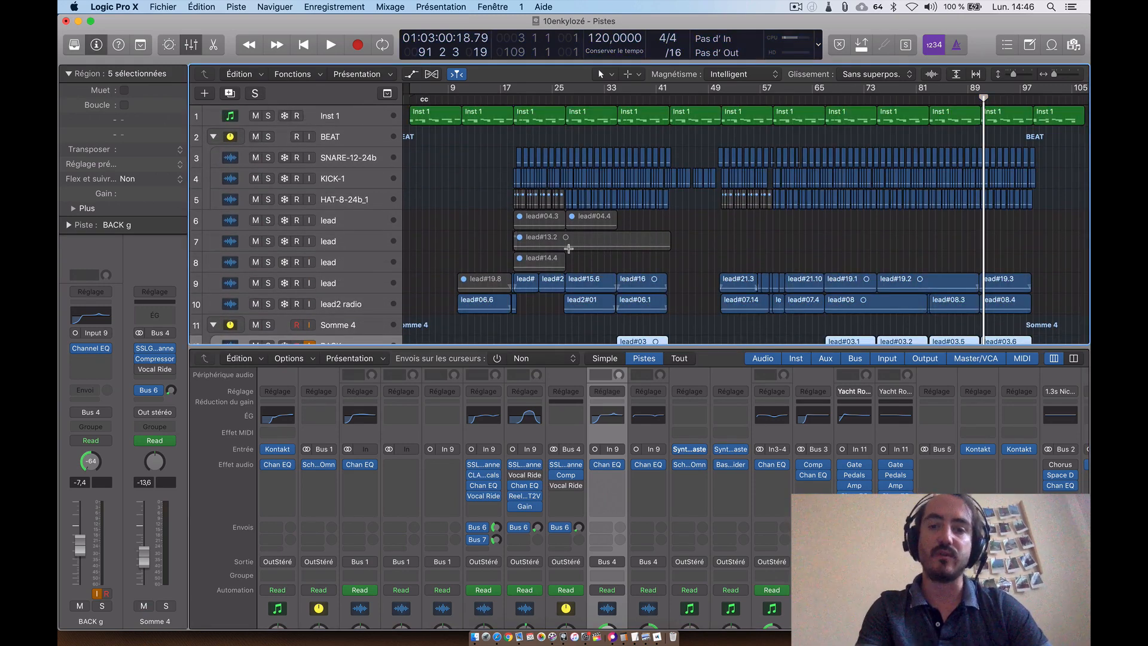
Insert a Channel EQ on the Stereo Out channel and move its window clear of the timeline ruler
scroll(441, 185, down, 5)
scroll(437, 186, up, 3)
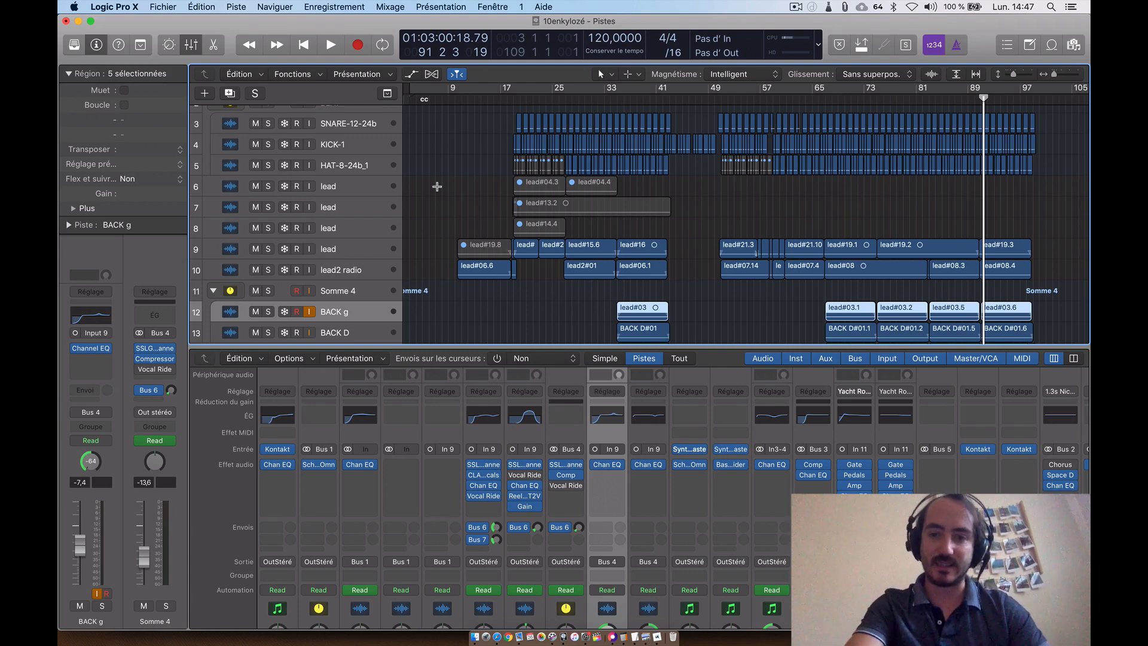
scroll(1037, 450, right, 10)
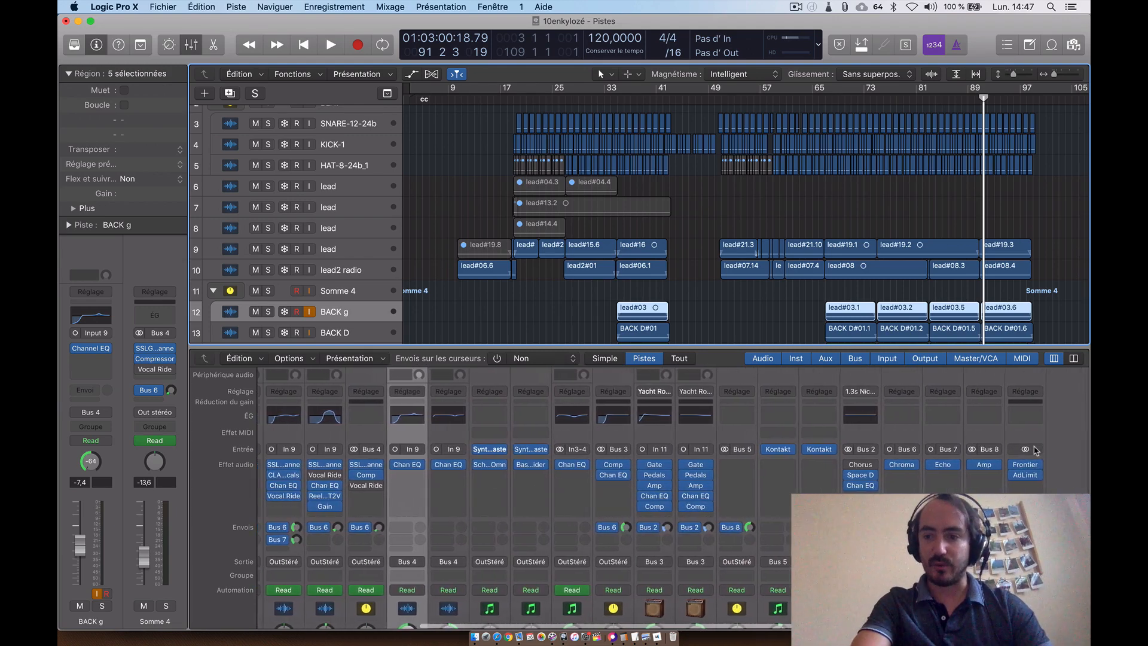
click(1028, 417)
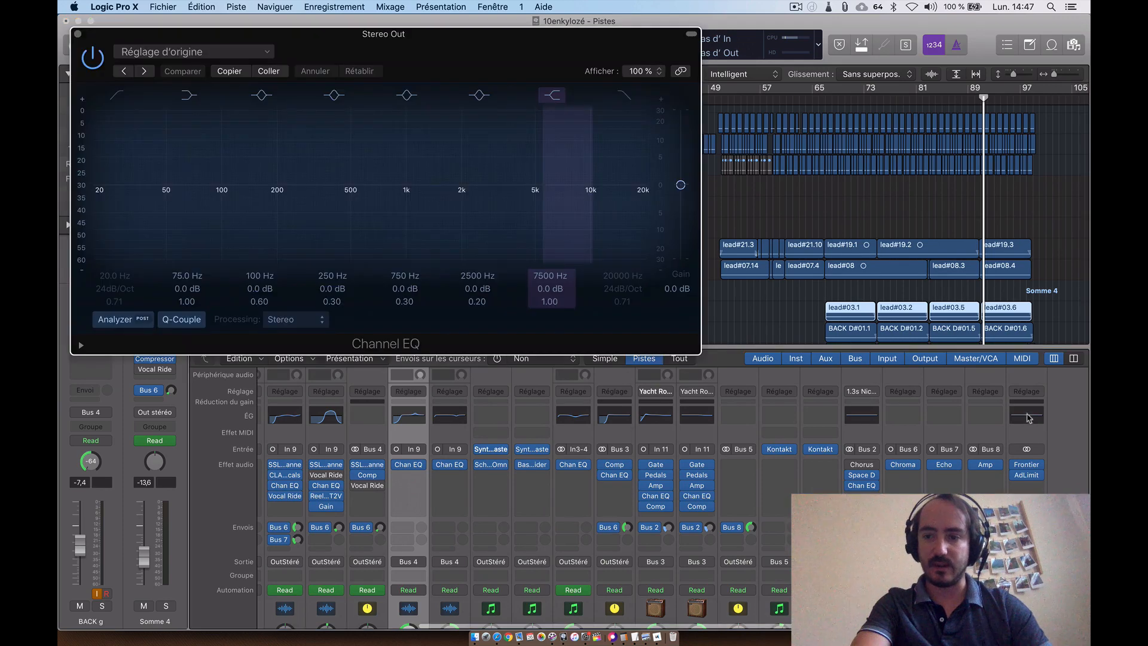
drag(464, 47, 701, 190)
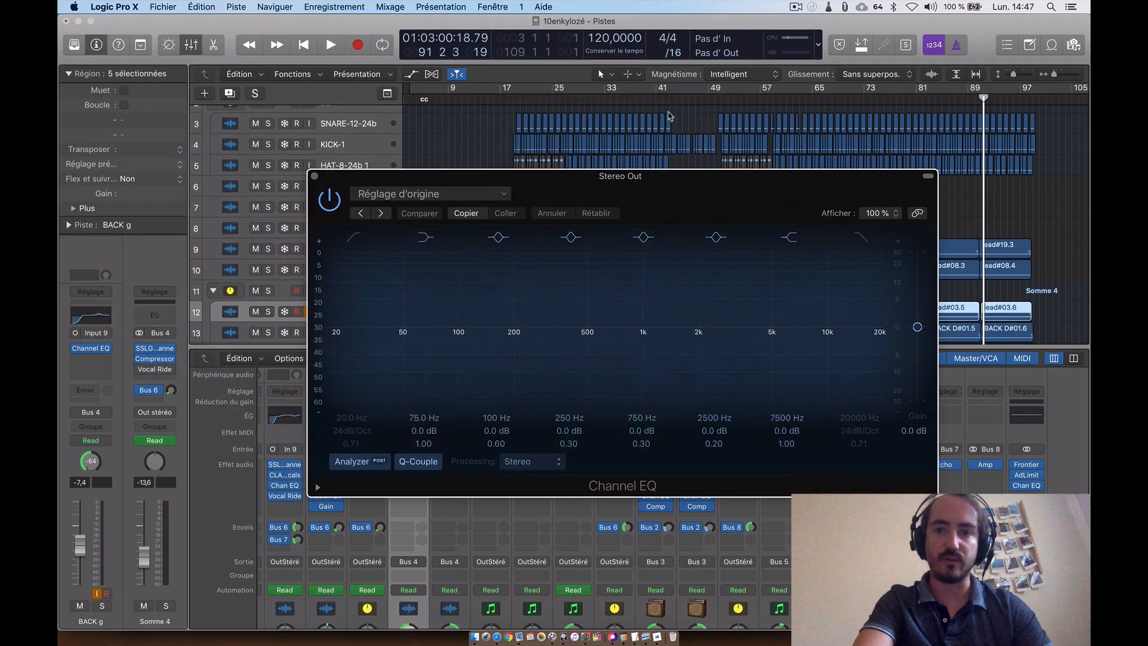
Play the full mix from about bar 81 with cycling on and enable the Stereo Out low-cut filter at 48 dB/Oct
click(655, 90)
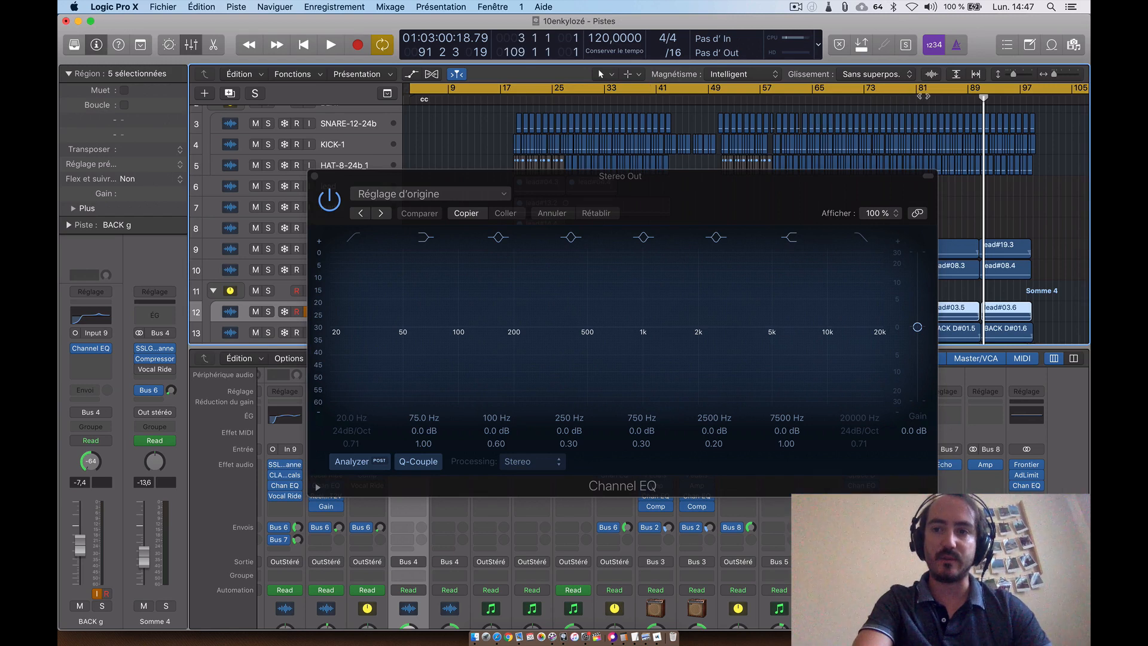
key(space)
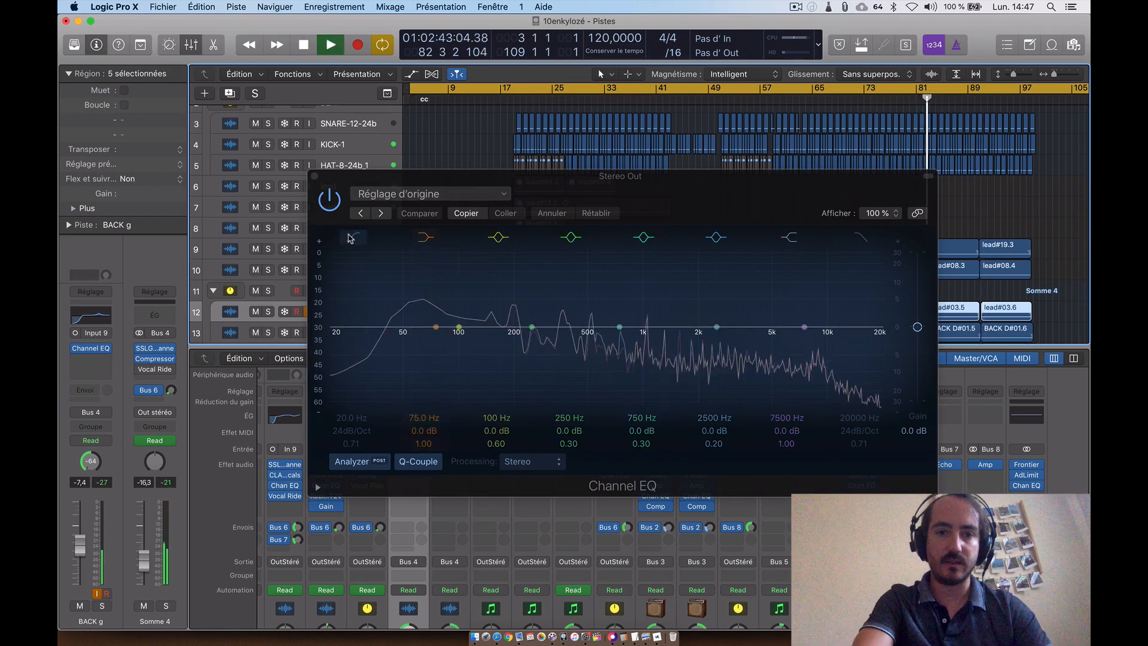
click(350, 238)
drag(341, 436, 342, 432)
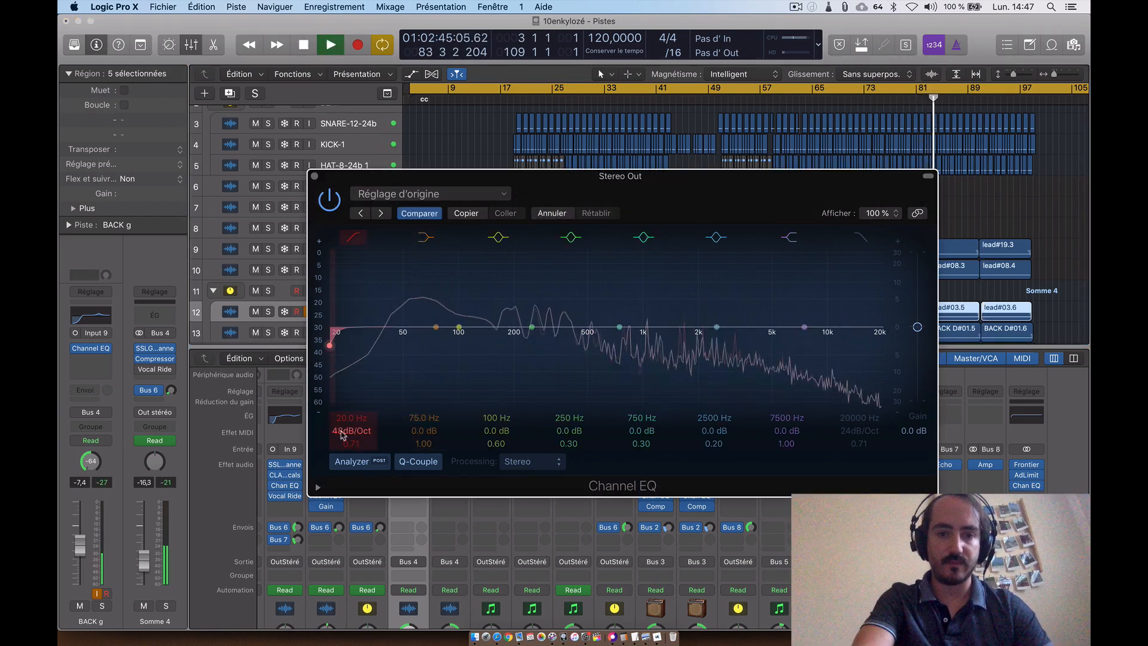
Raise the Stereo Out low-cut frequency to 82 Hz while the mix plays, and stop playback
drag(329, 346, 444, 346)
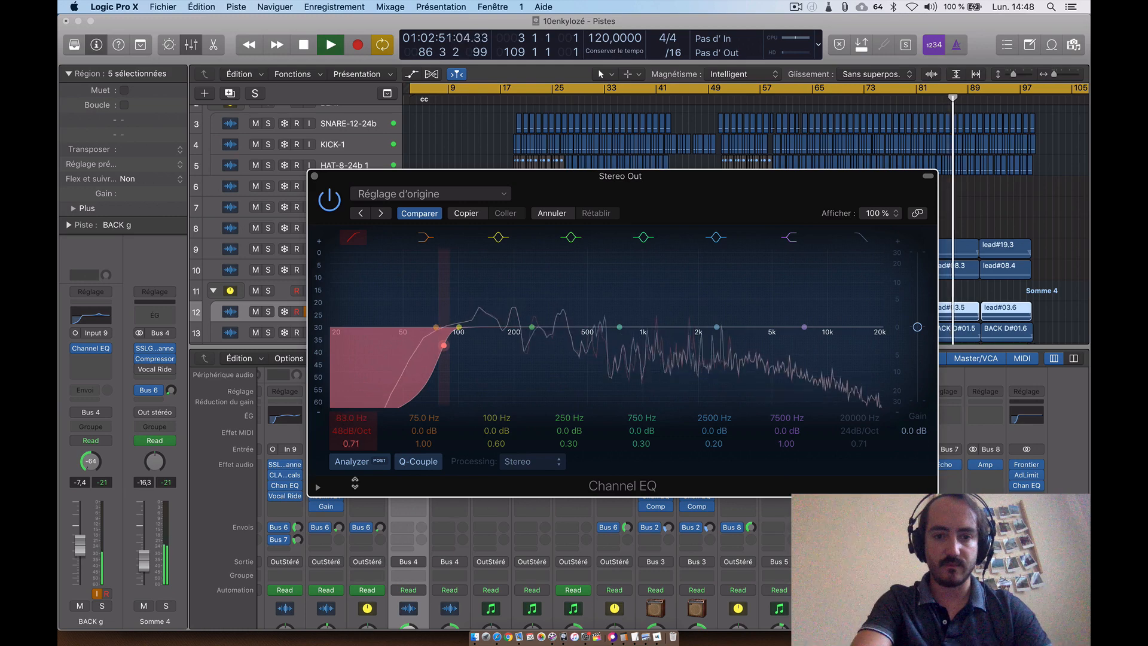
drag(344, 418, 344, 420)
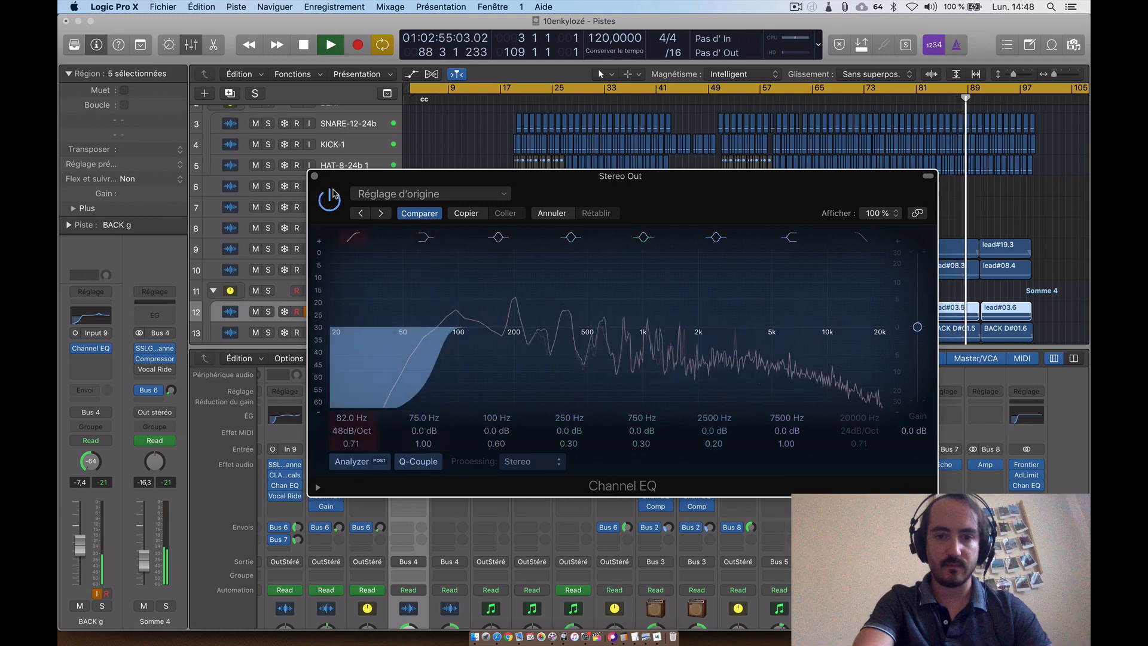
key(space)
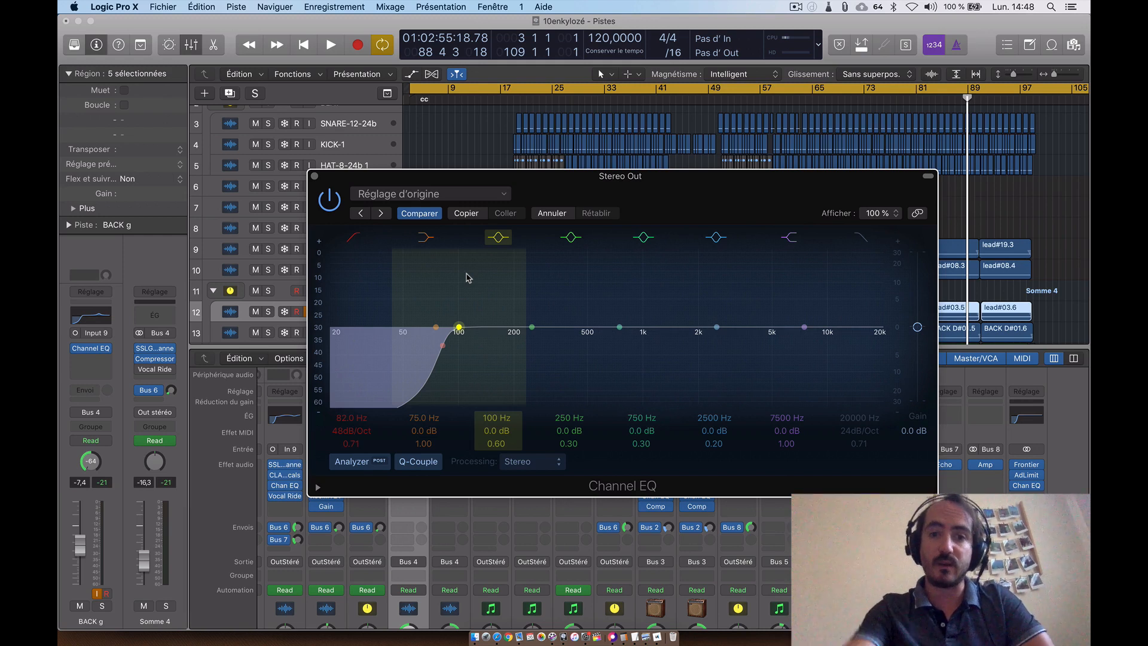
Set the Stereo Out low-cut filter to 36 Hz with a Q of 0.60
click(350, 237)
click(350, 237)
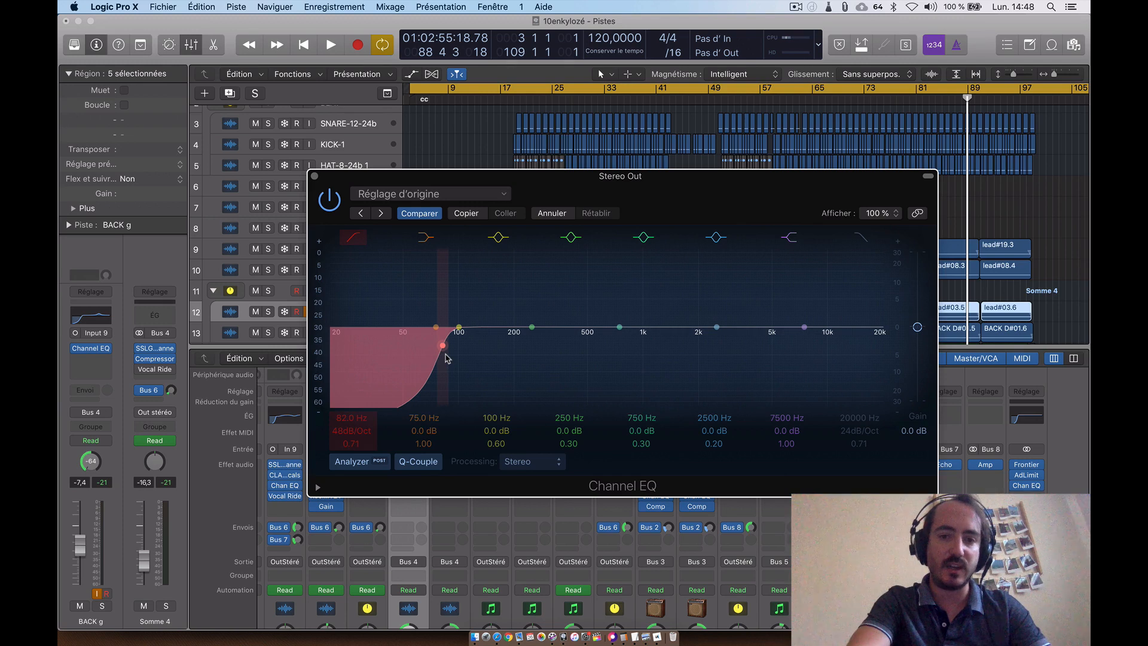
mouse_move(446, 357)
mouse_down()
mouse_move(432, 423)
mouse_move(430, 369)
mouse_up()
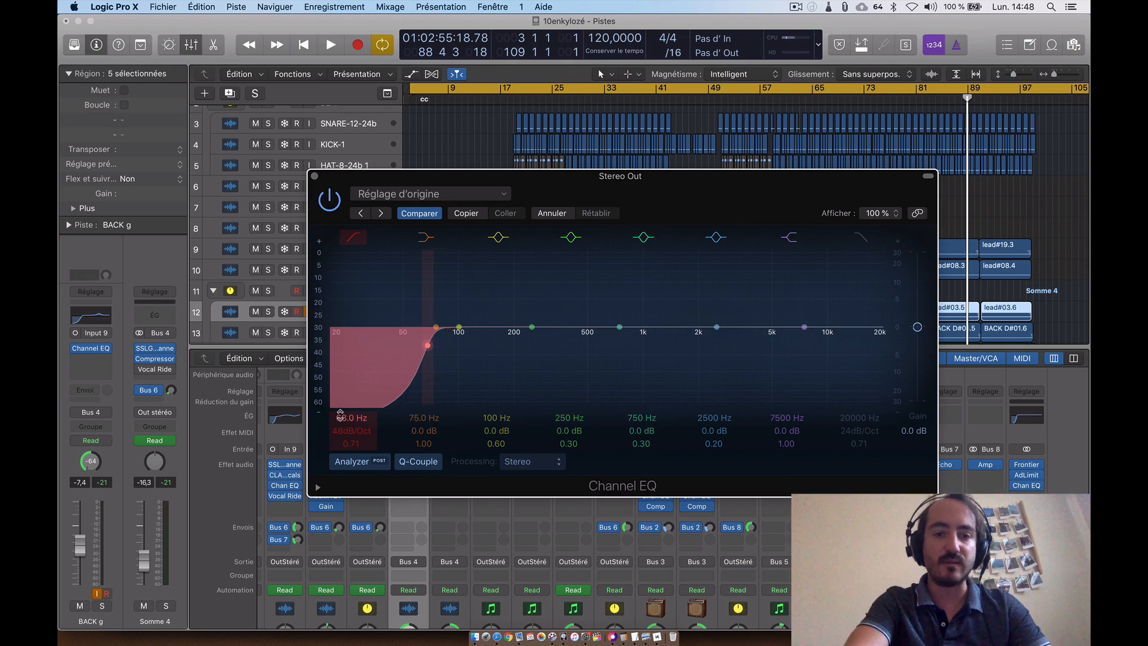
drag(342, 418, 342, 416)
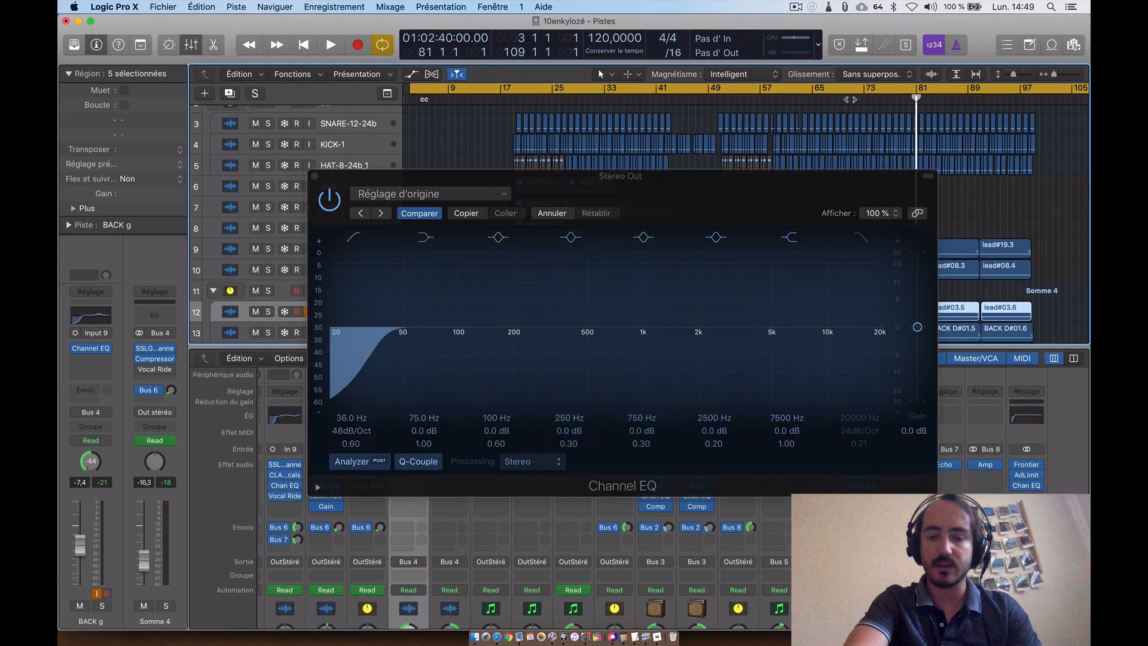
Play the mix from bar 81 without cycling and toggle the Stereo Out low-cut filter to compare the sound with and without it
key(c)
key(space)
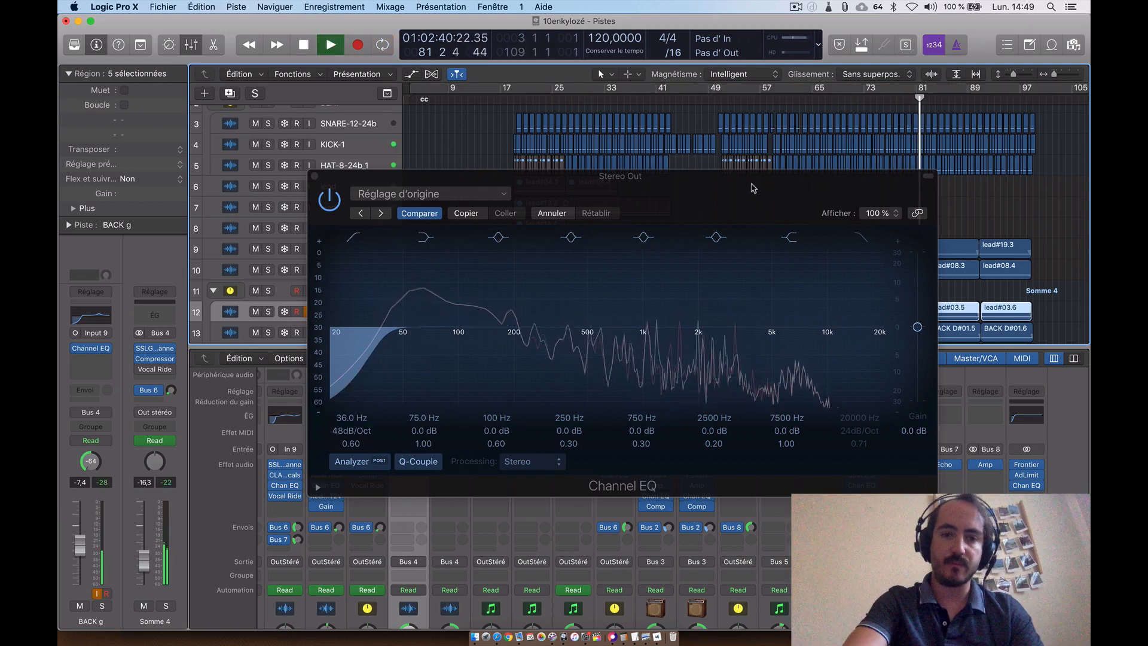
click(353, 239)
click(353, 239)
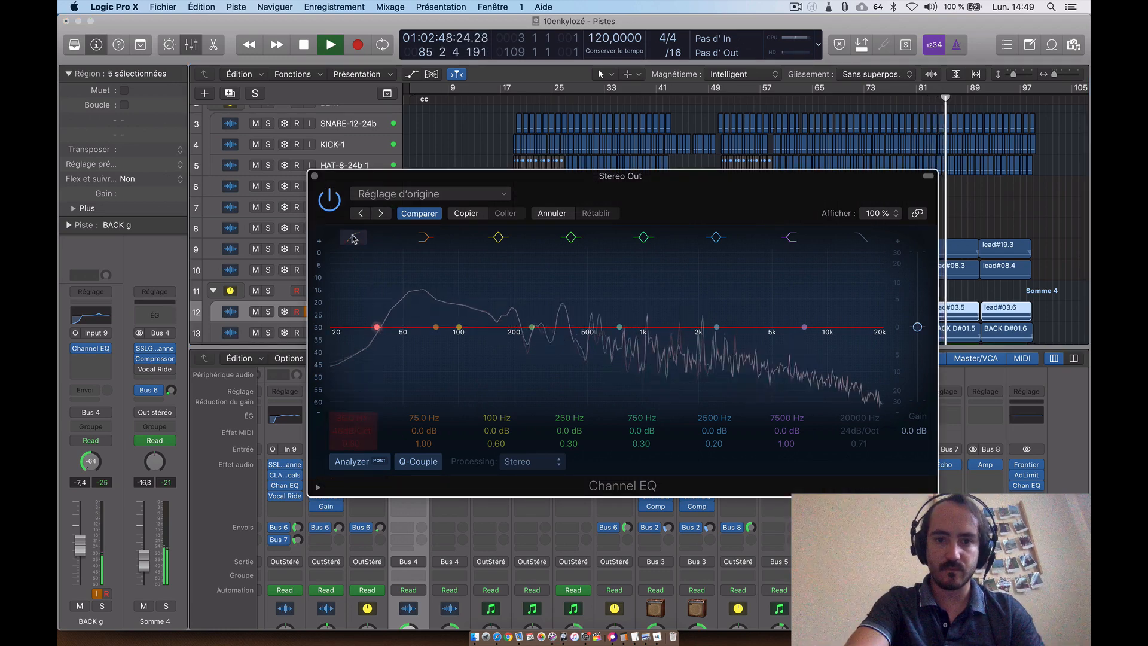
click(353, 239)
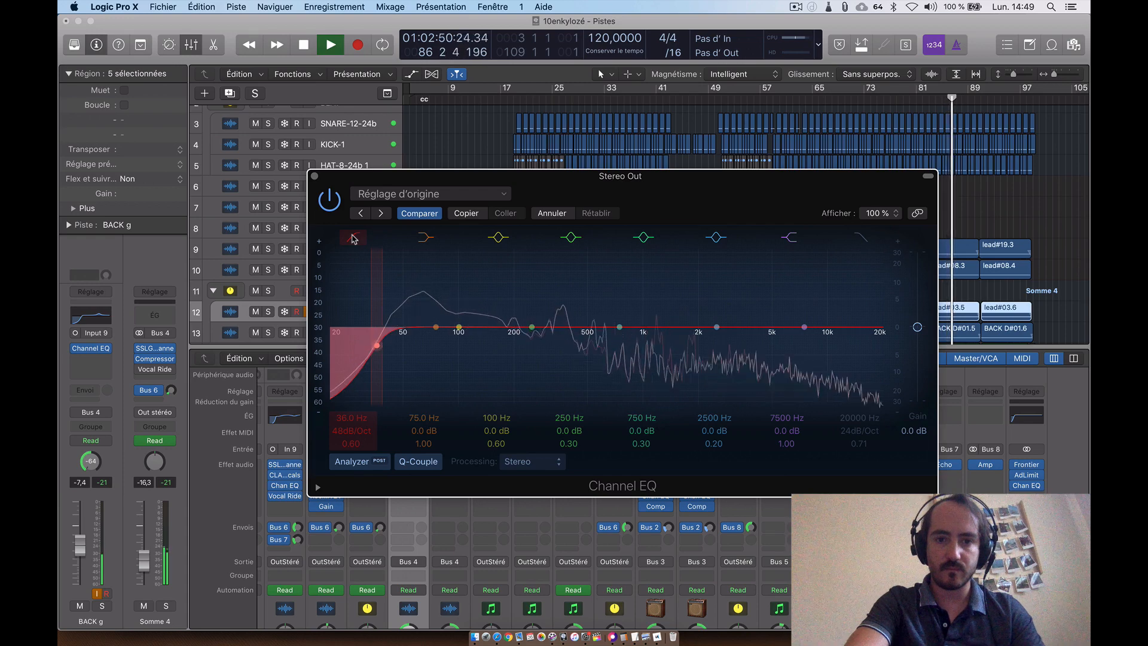
click(353, 238)
key(space)
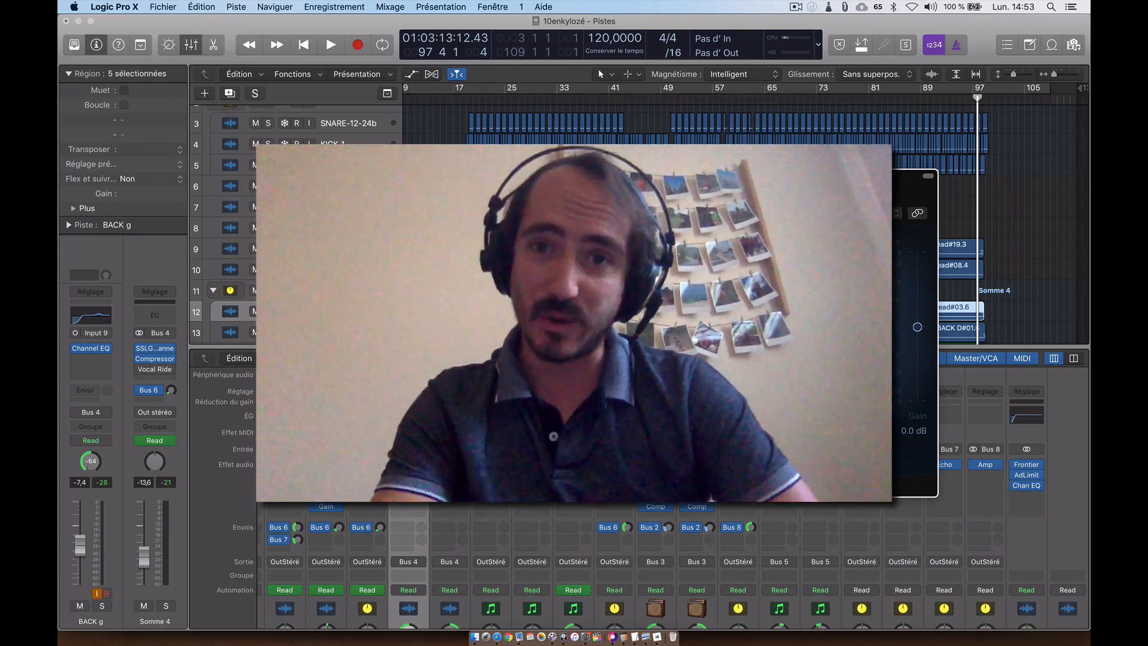
Play the mix from about bar 73, switch off the Stereo Out low-cut filter and close its equalizer to watch the channel levels
key(space)
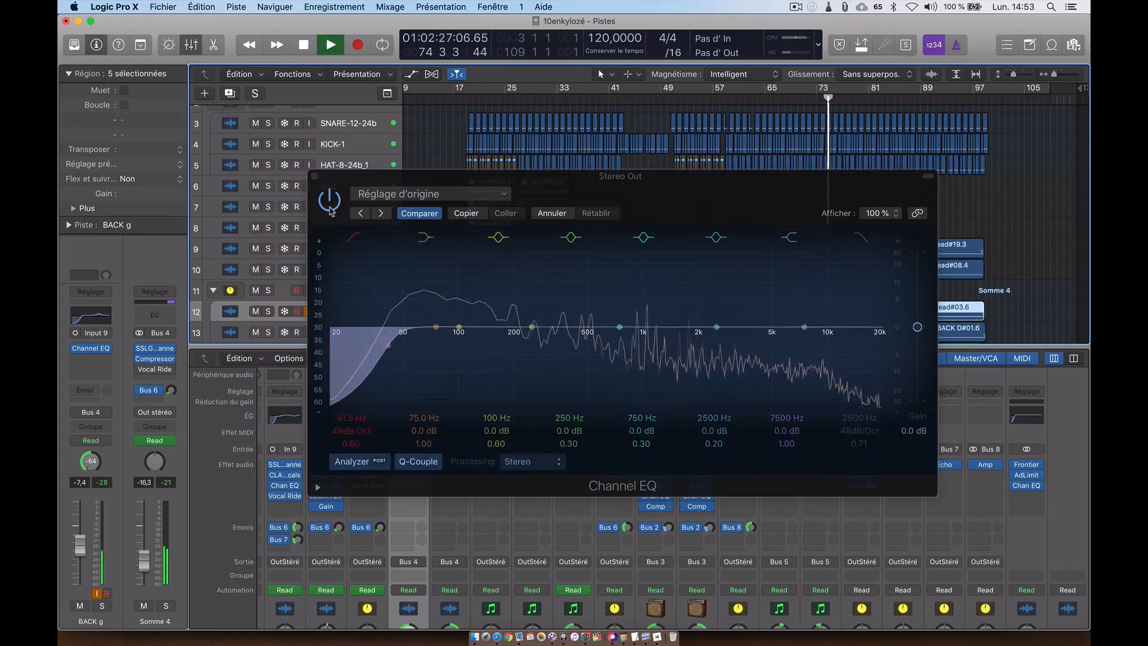
click(354, 238)
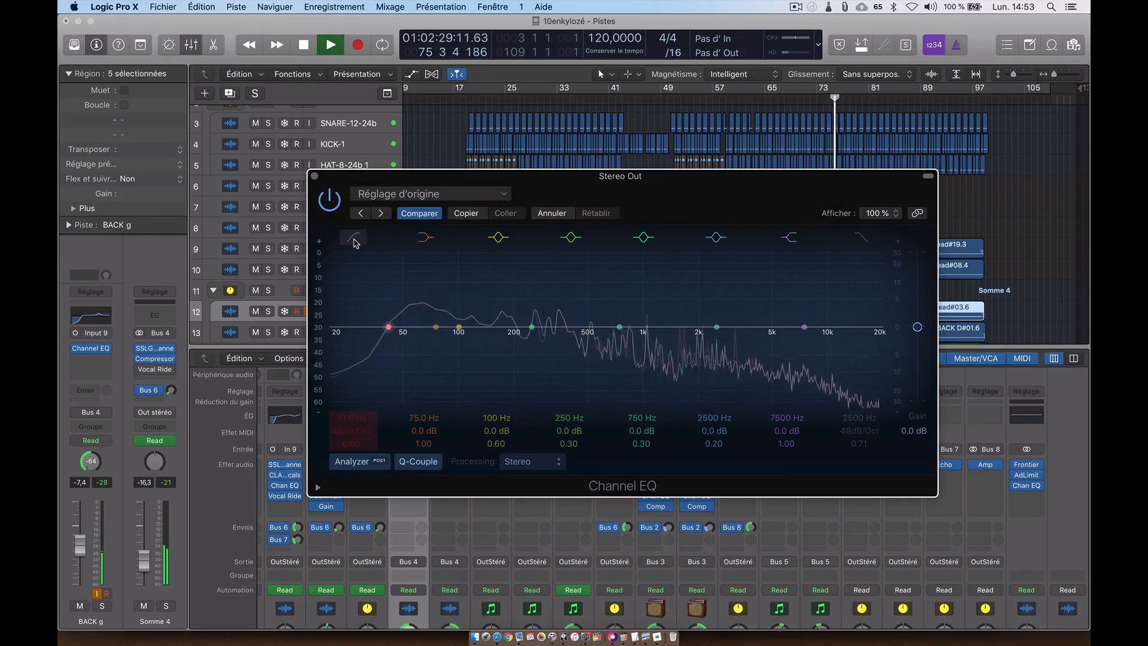
click(312, 176)
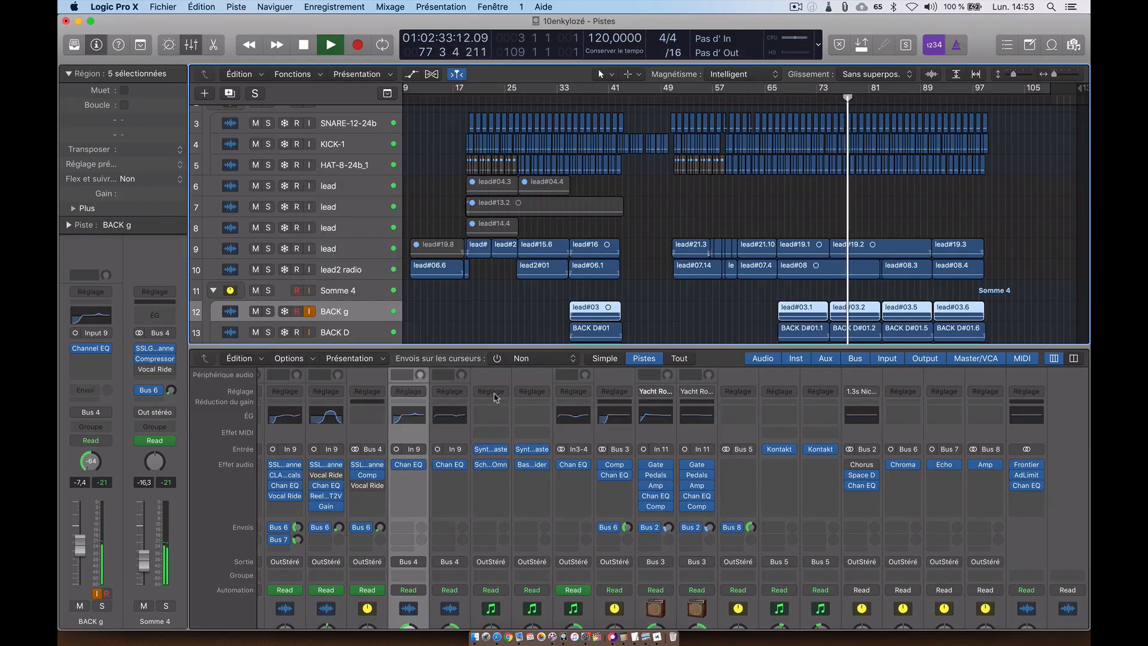
scroll(610, 544, down, 5)
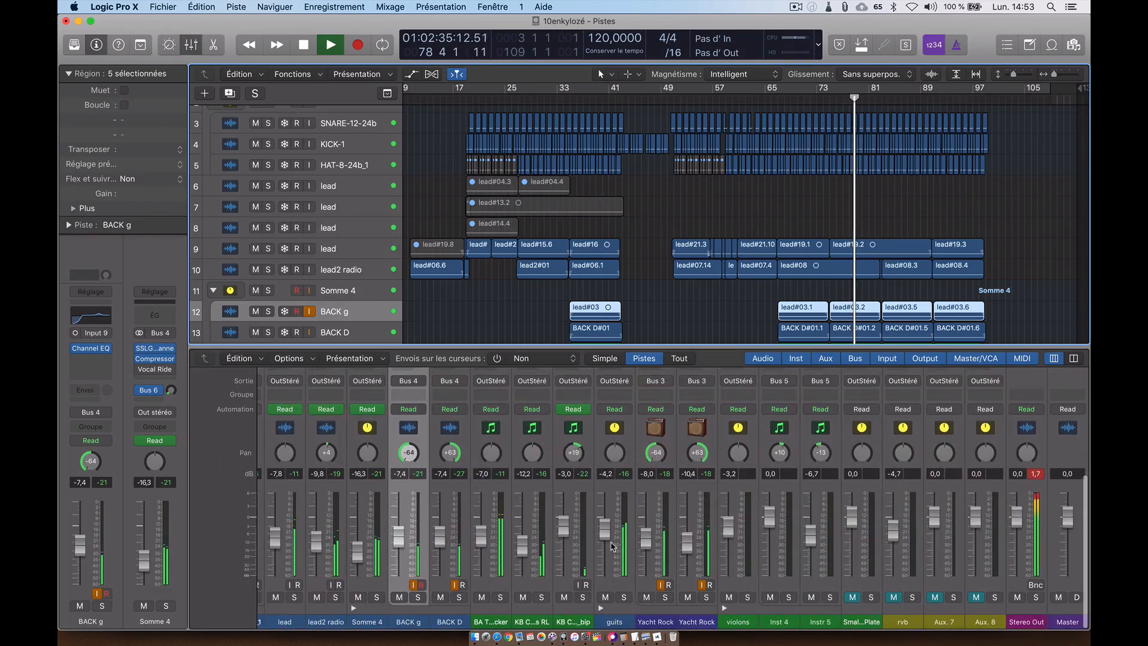